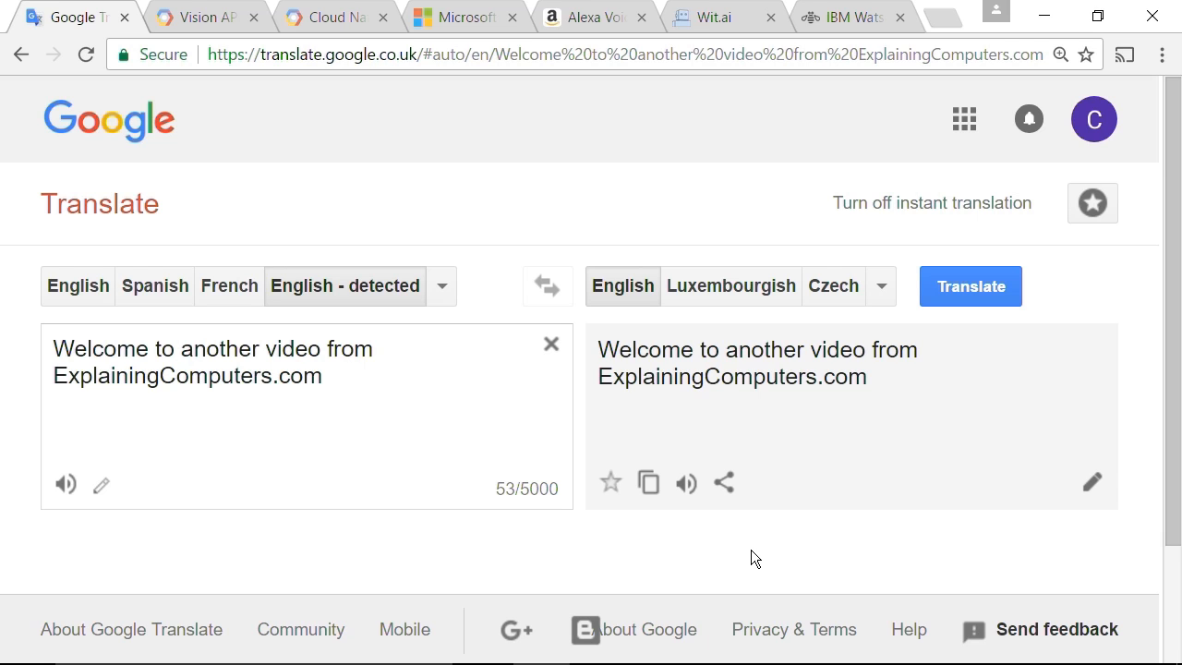
- Translate the English welcome sentence into Czech, Luxembourgish and finally Polish from the full language list
left_click(410, 435)
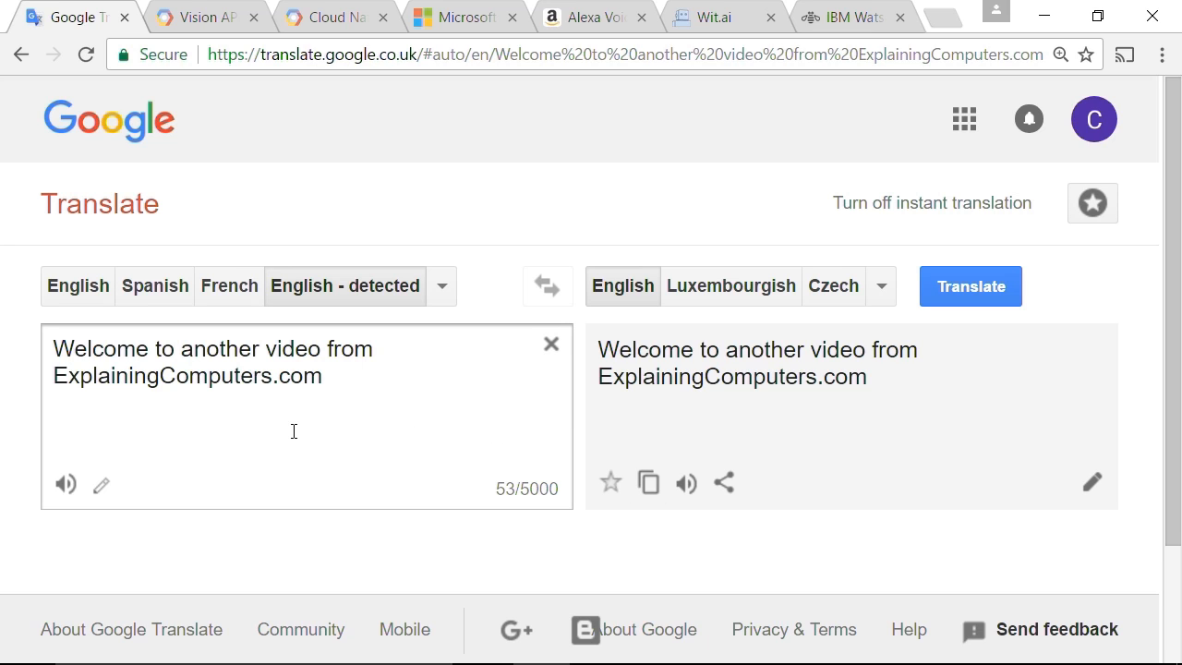
left_click_drag(353, 381, 27, 325)
left_click(266, 460)
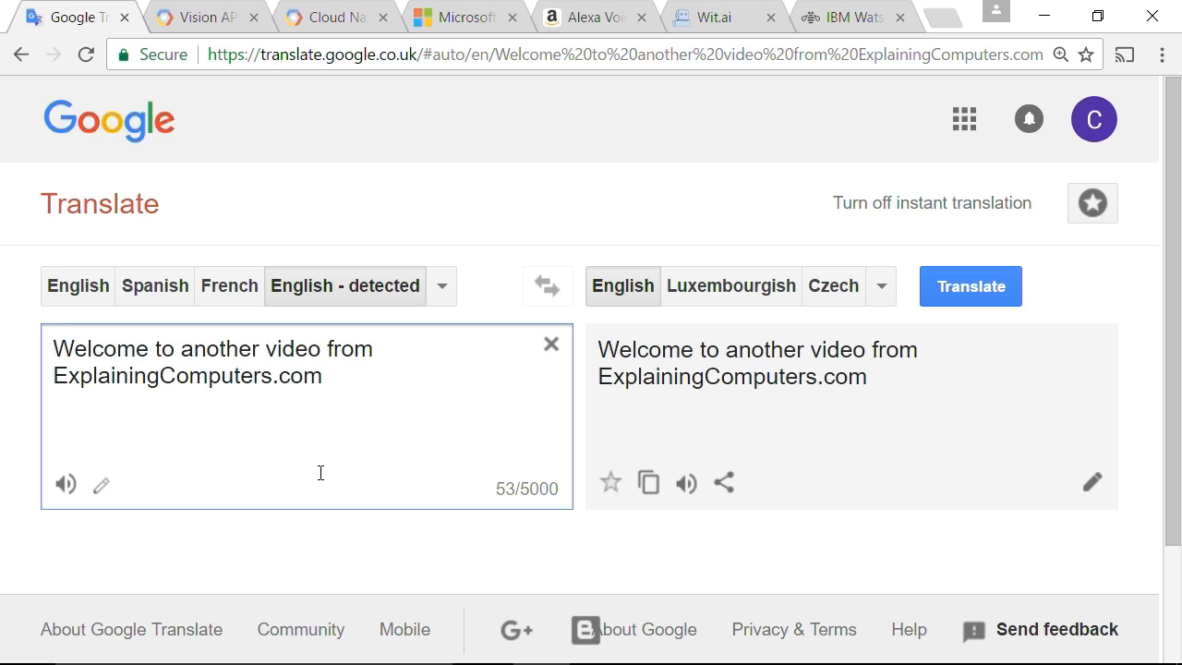
left_click(830, 286)
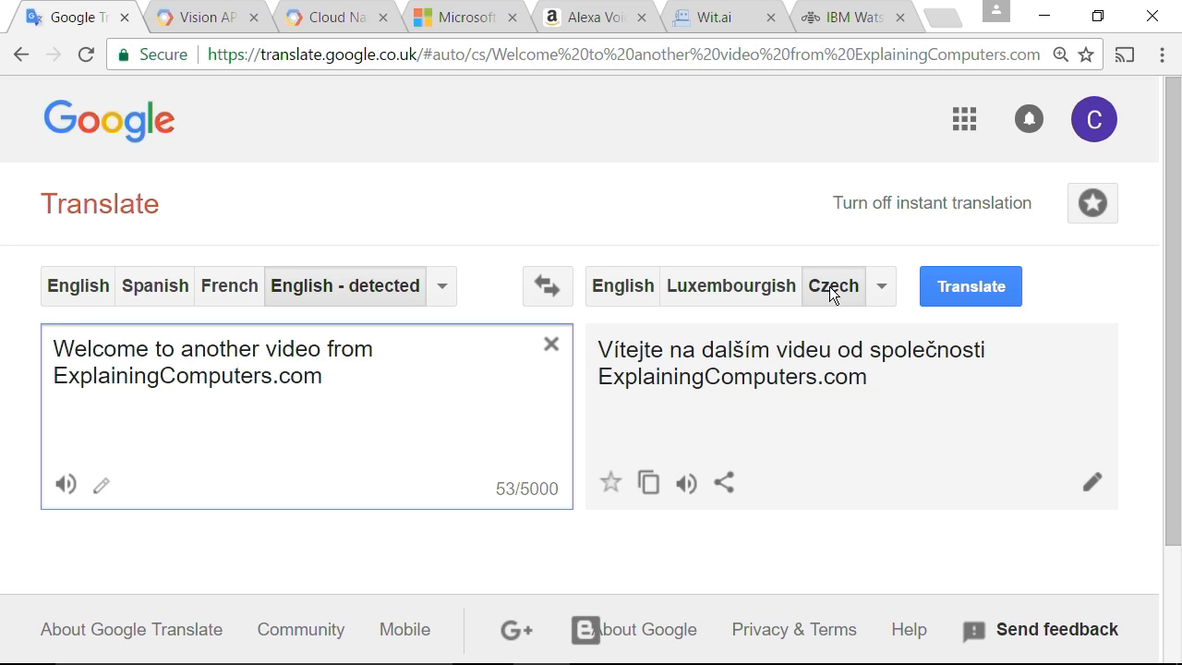
left_click(741, 285)
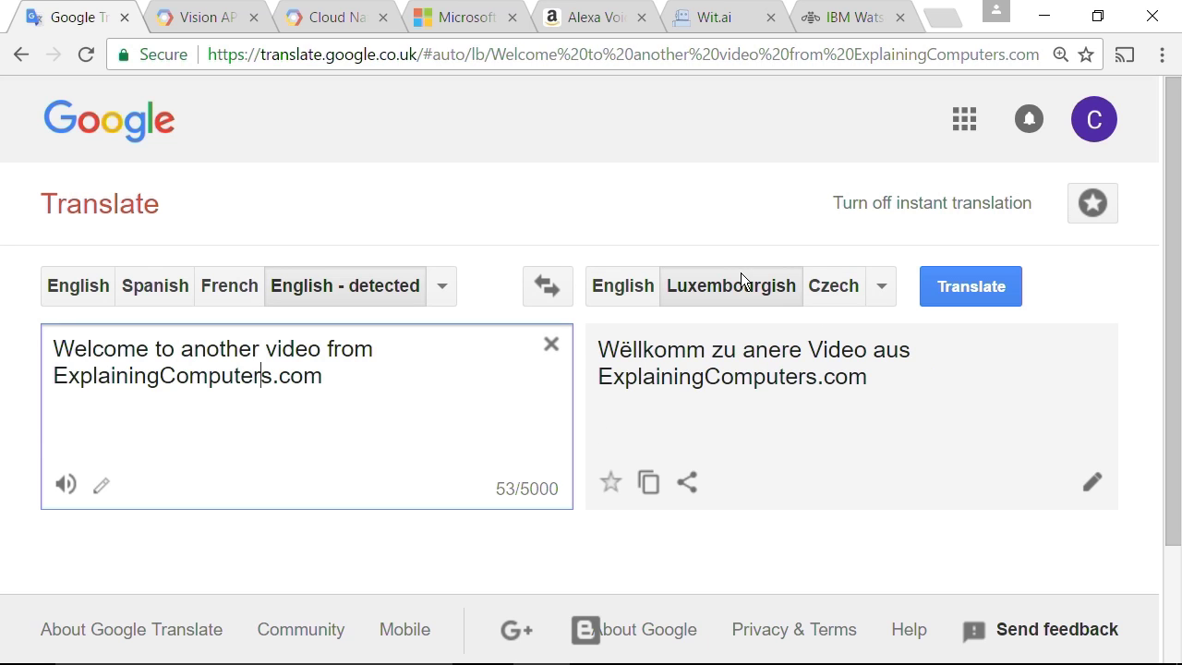
left_click(884, 287)
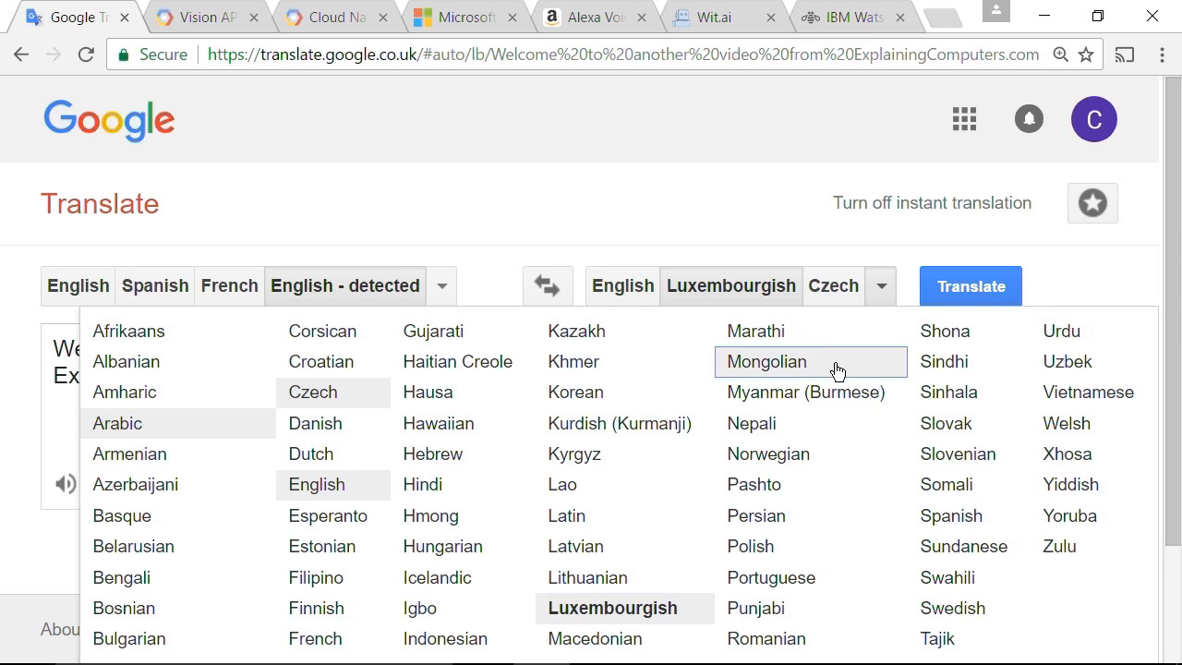
left_click(750, 546)
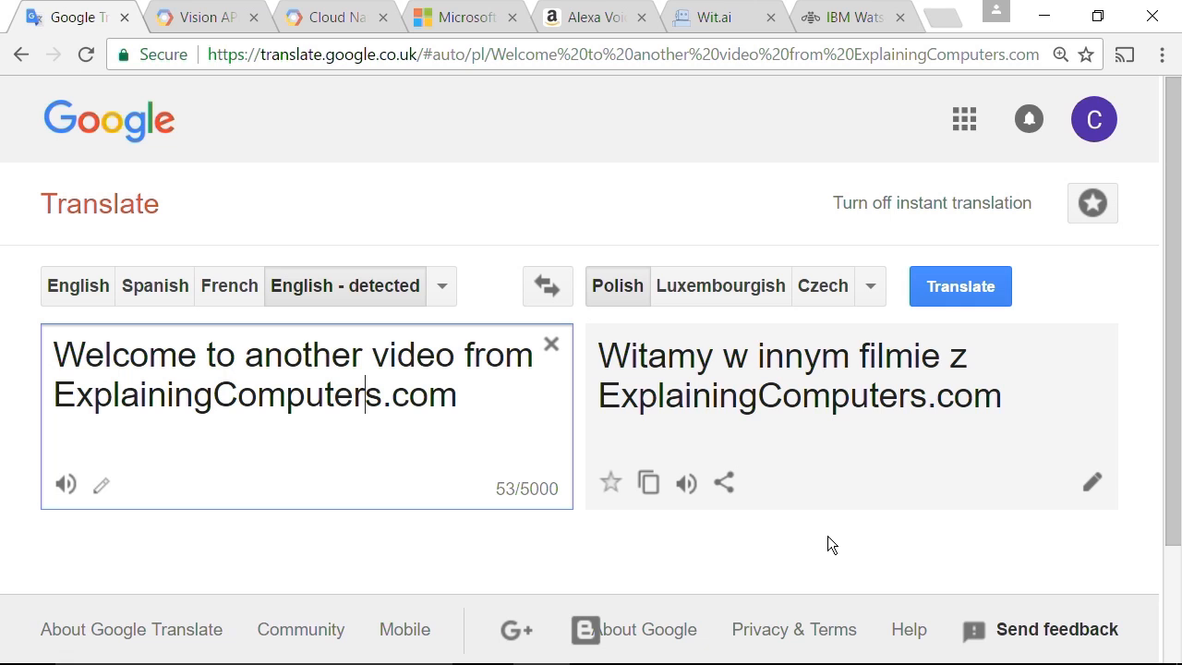
left_click(214, 19)
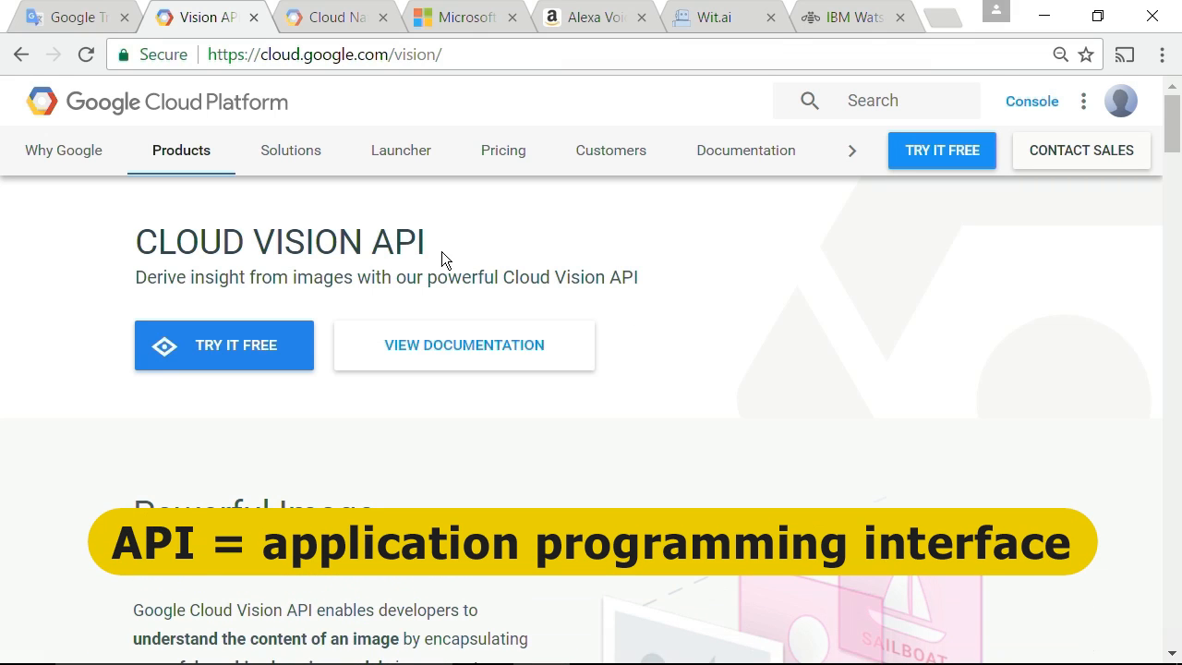
- Highlight the word API in the Cloud Vision heading, then clear the selection
left_click_drag(425, 242, 375, 242)
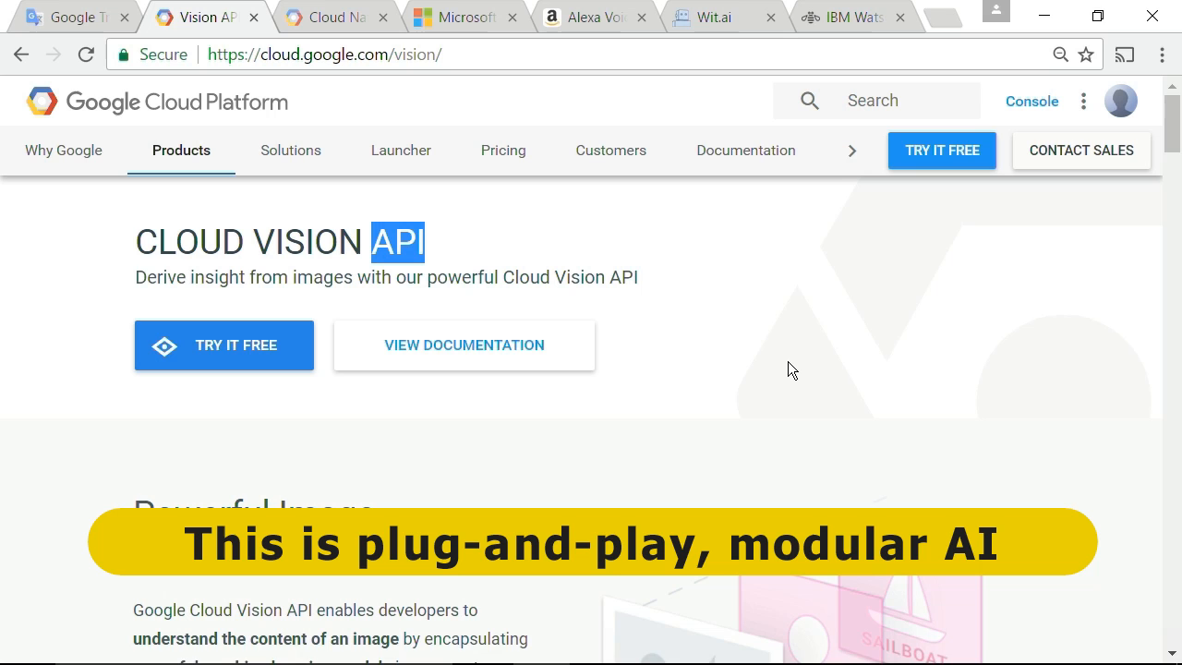
left_click(788, 361)
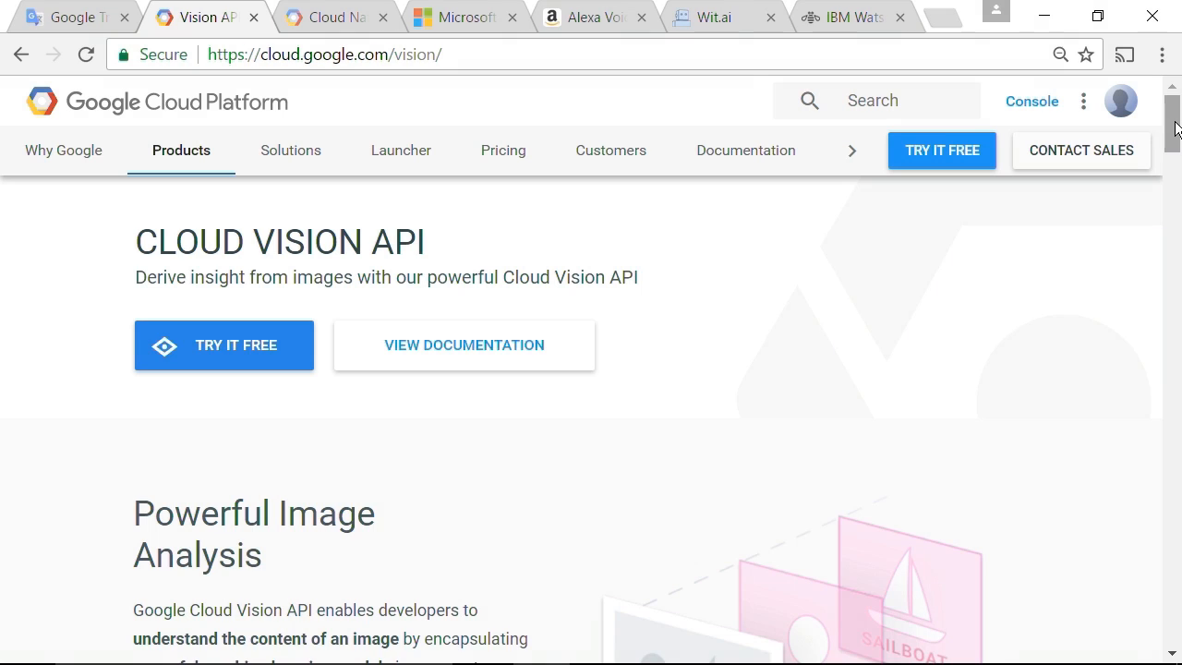
left_click_drag(1173, 120, 1173, 214)
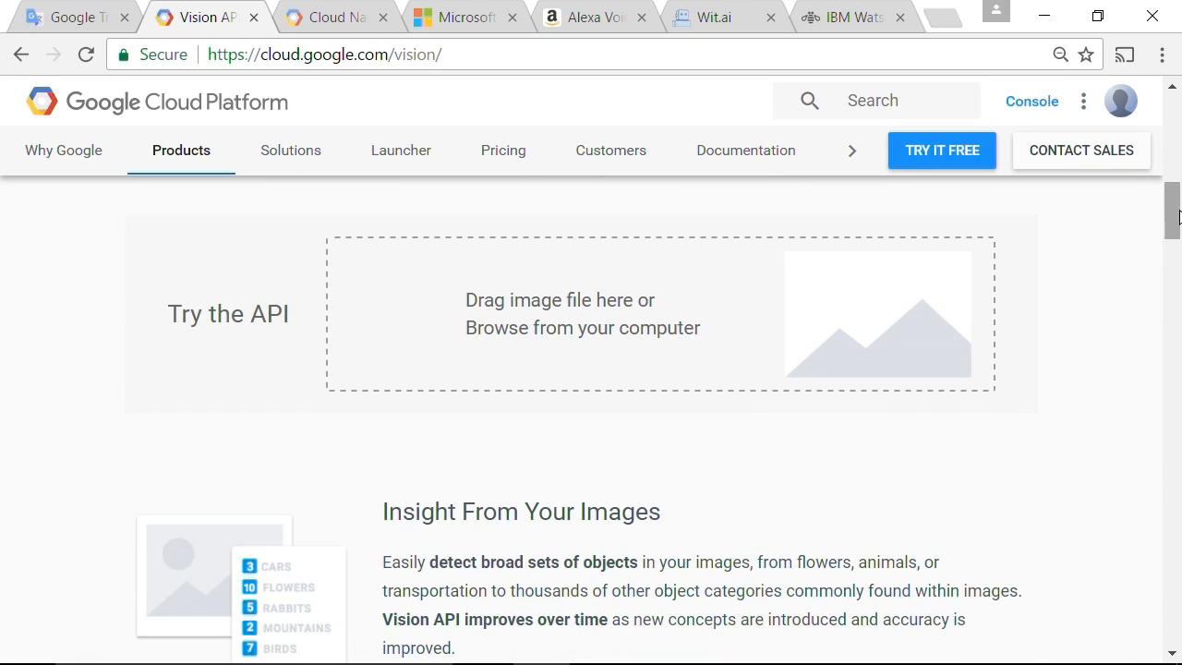
- Upload Anon_Photo_AA.jpg (Big Ben) for analysis and view its landmark and label results
left_click(670, 312)
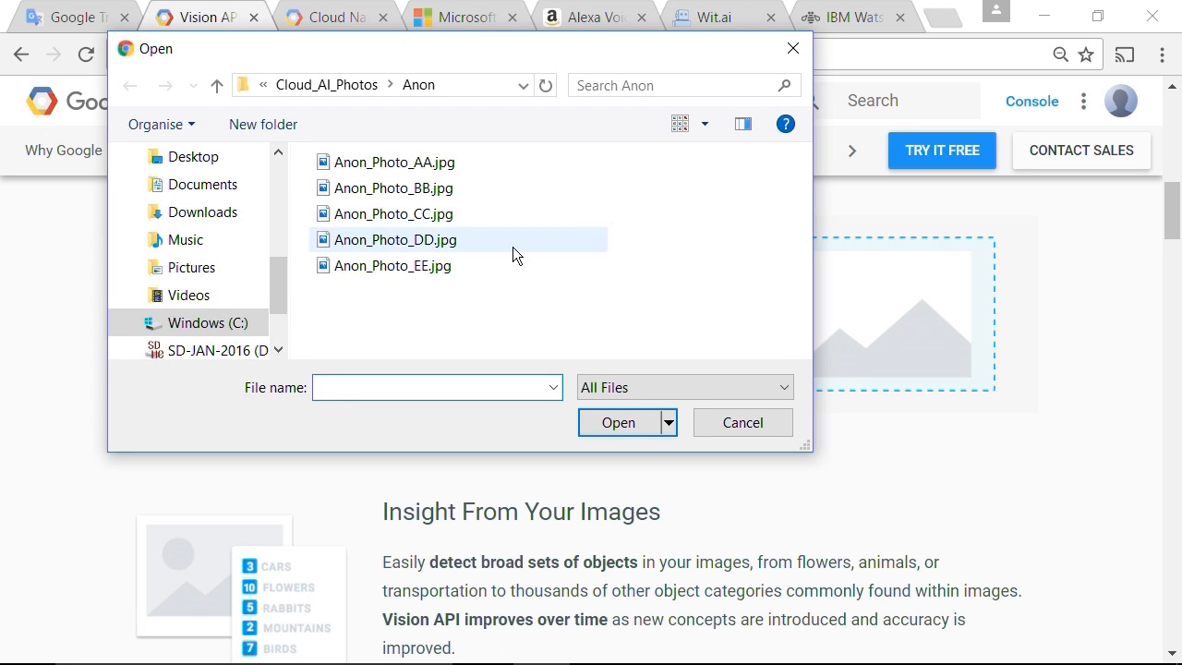
left_click(412, 172)
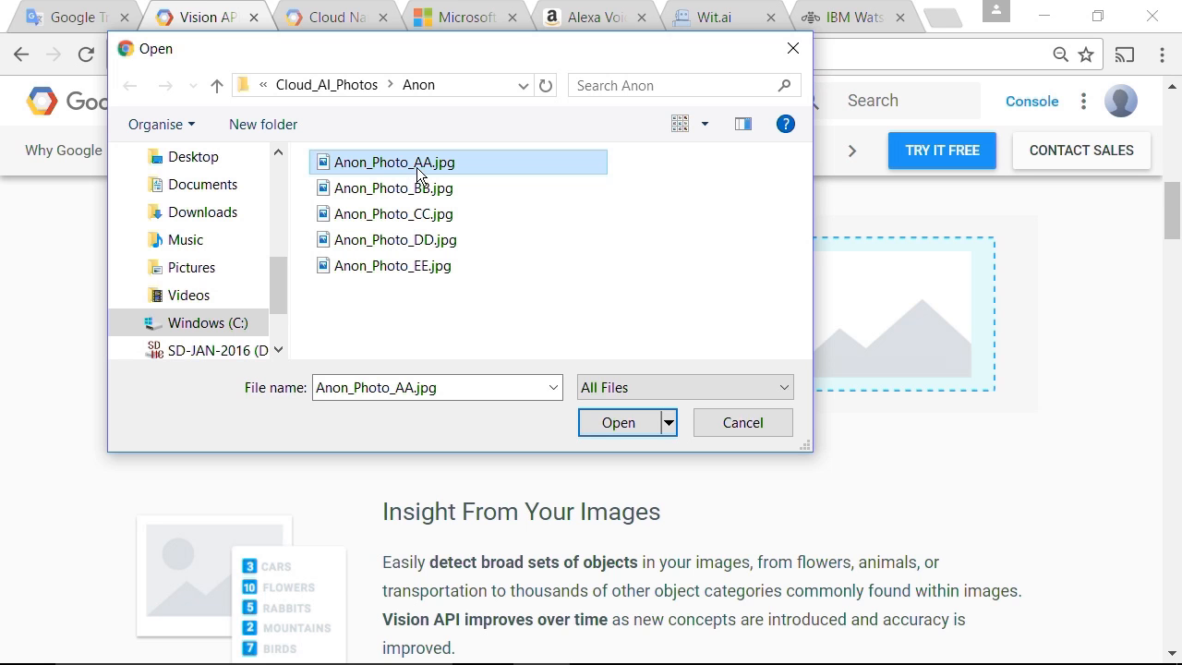
left_click(619, 422)
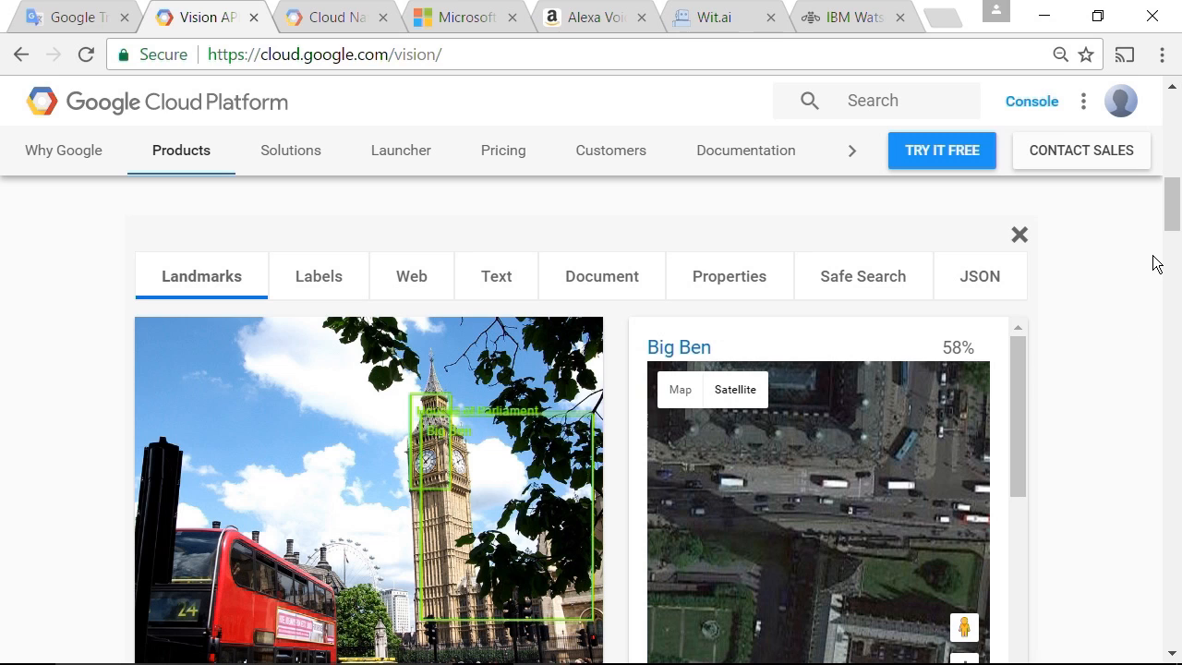
mouse_move(1171, 208)
left_mouse_down()
mouse_move(1175, 224)
mouse_move(1171, 210)
left_mouse_up()
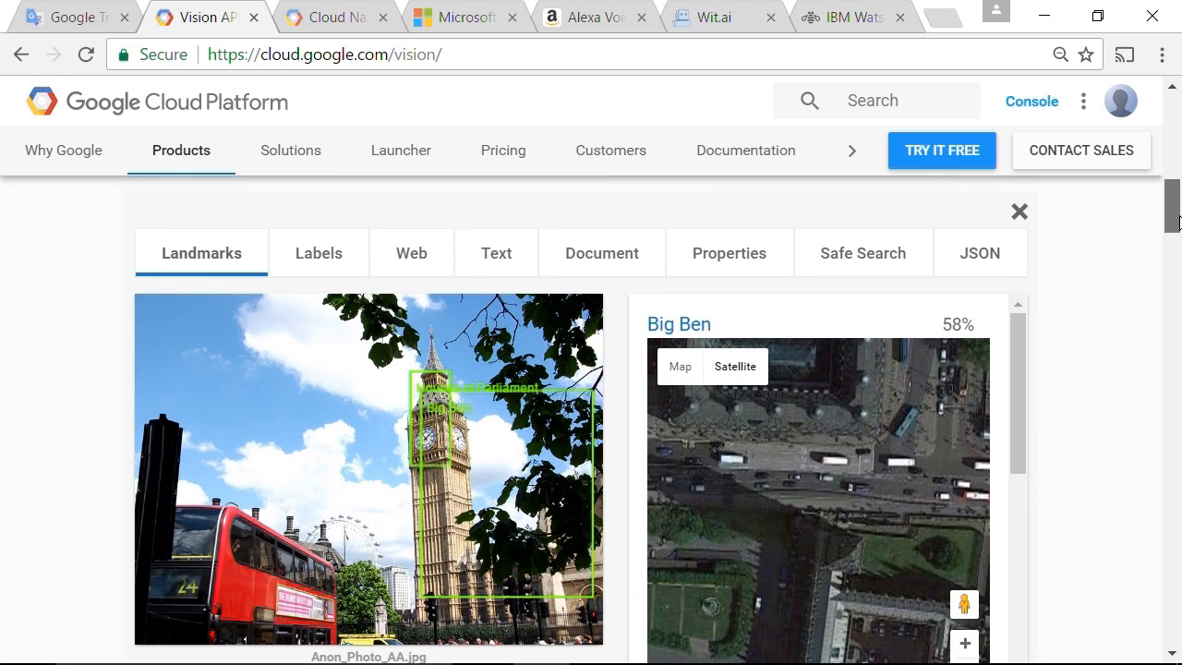
left_click(318, 253)
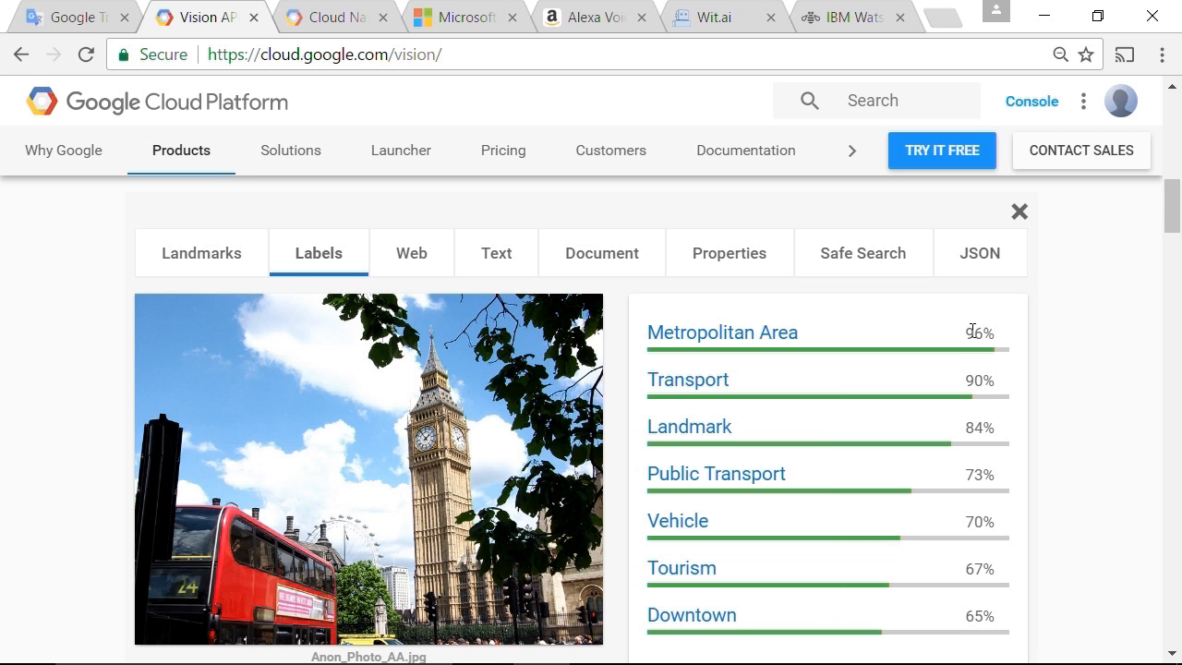
- Upload Anon_Photo_BB.jpg (giraffe) and view its labels and the London Zoo landmark match
left_click(1019, 211)
left_click(640, 280)
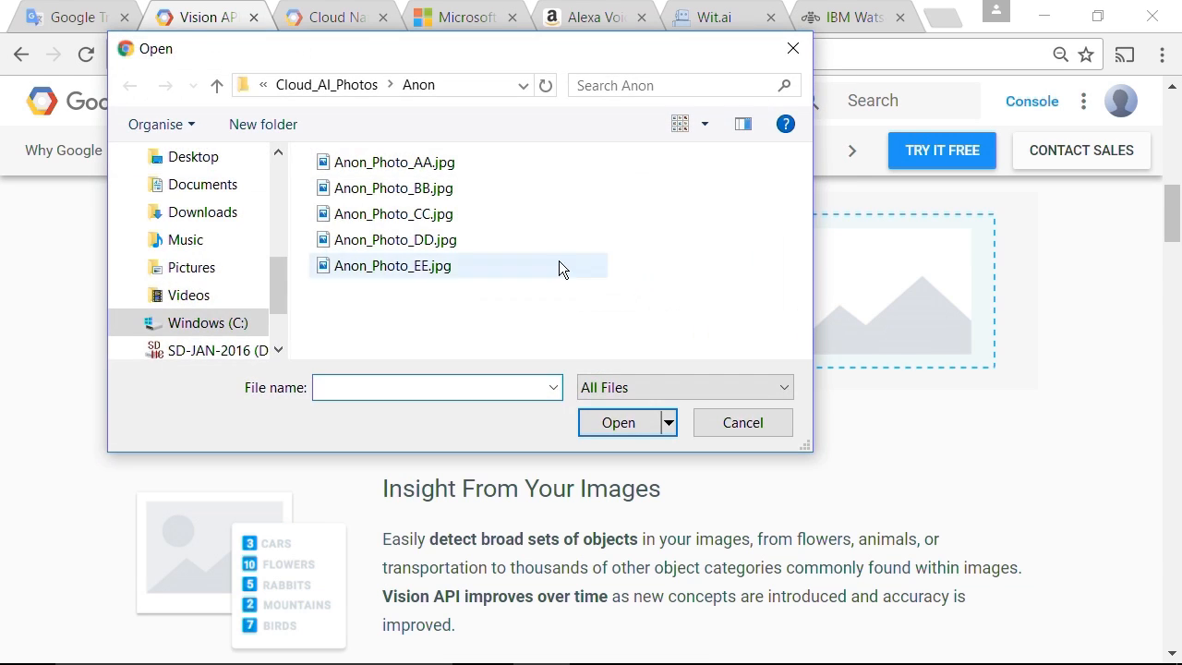
left_click(415, 188)
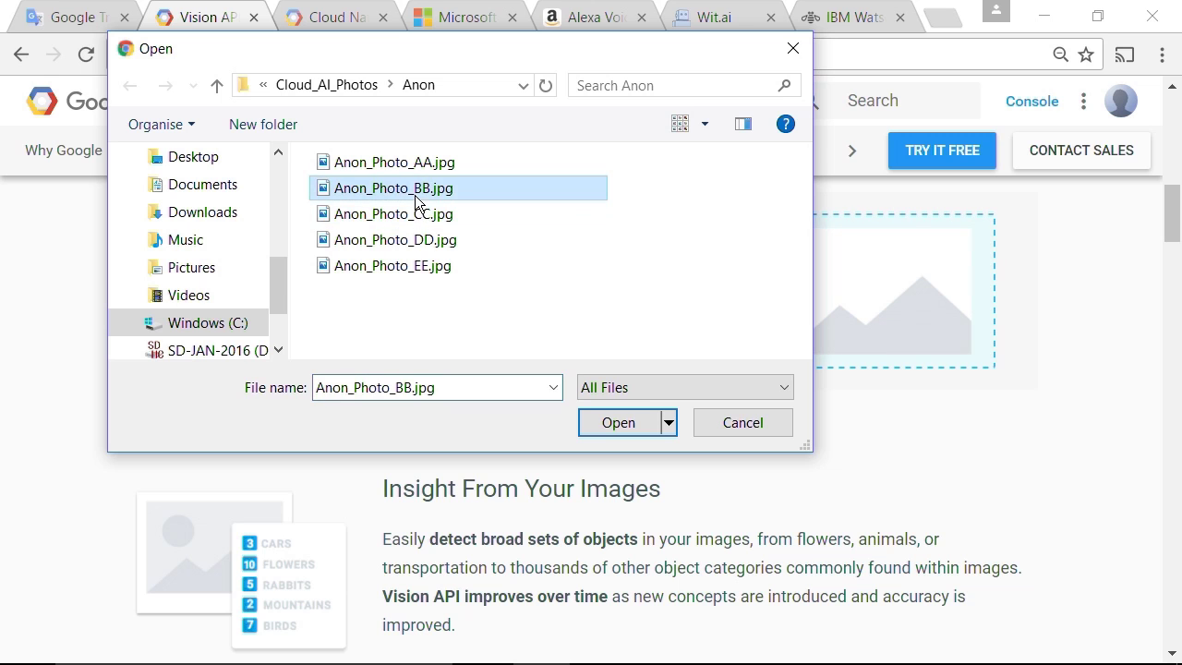
left_click(627, 419)
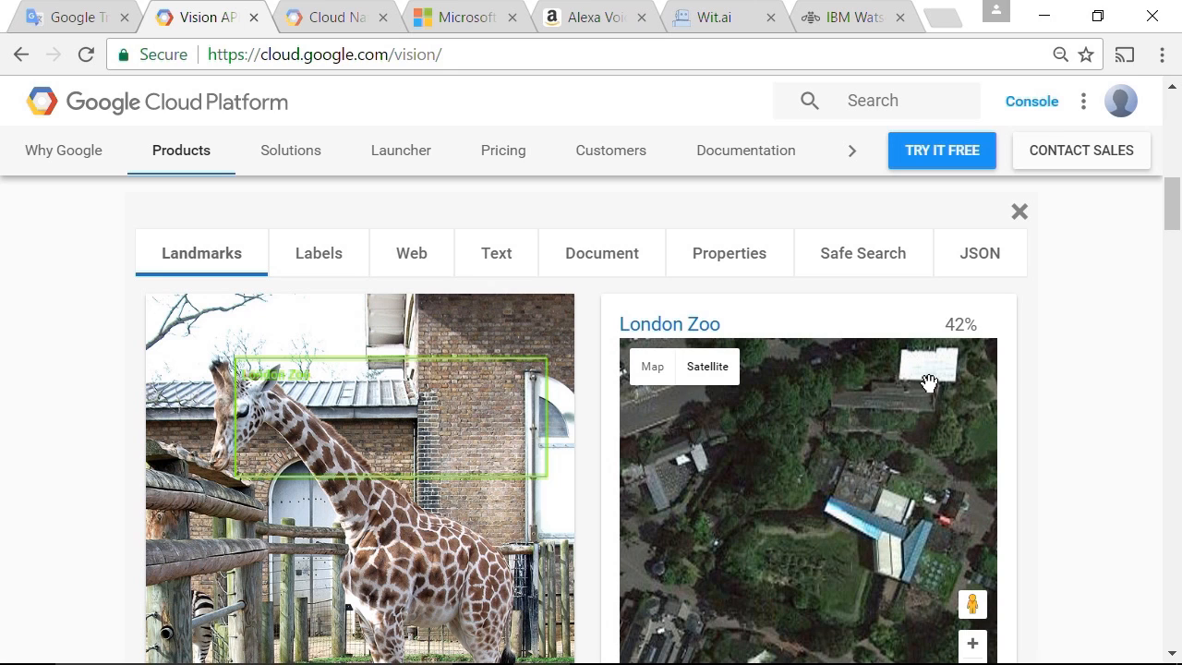
left_click(344, 261)
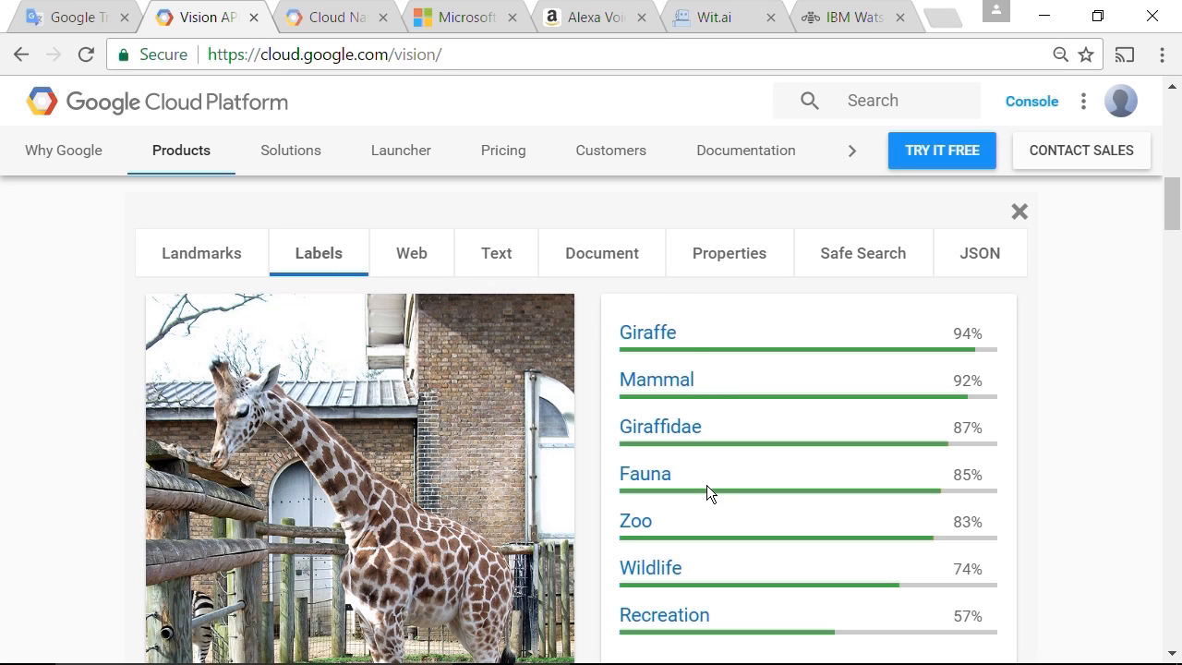
left_click(213, 259)
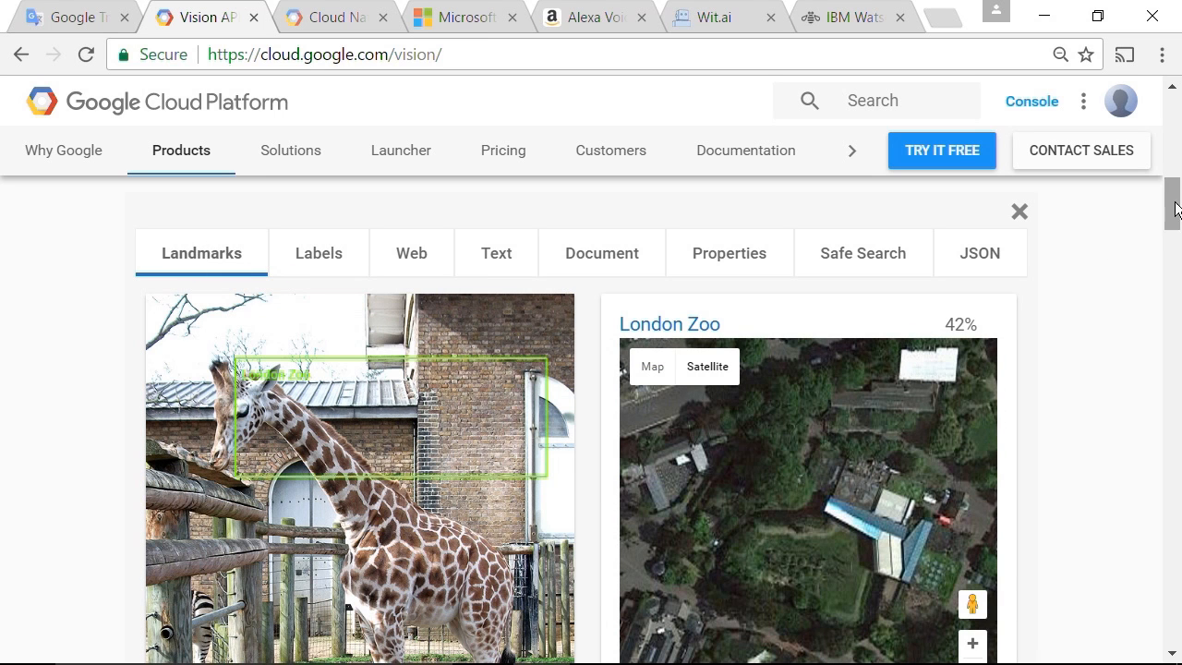
mouse_move(1173, 198)
left_mouse_down()
mouse_move(1175, 222)
mouse_move(1174, 194)
left_mouse_up()
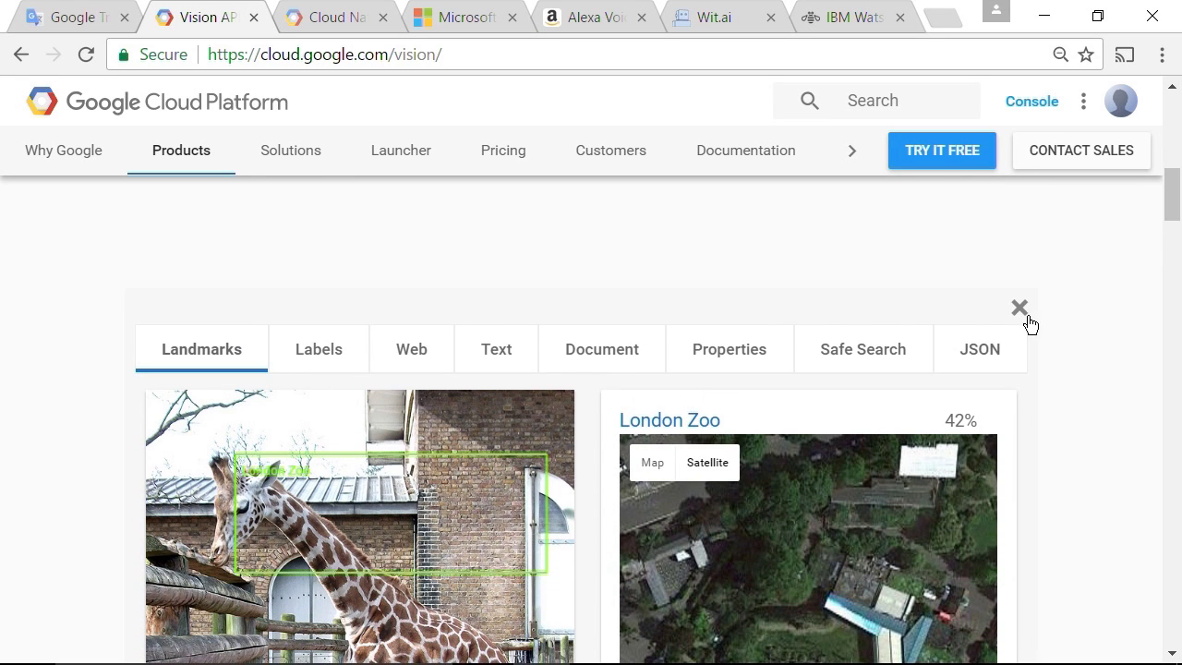
- Upload Anon_Photo_CC.jpg (flamingo) for analysis, getting labels Flamingo 95%, Bird 91%
left_click(1019, 308)
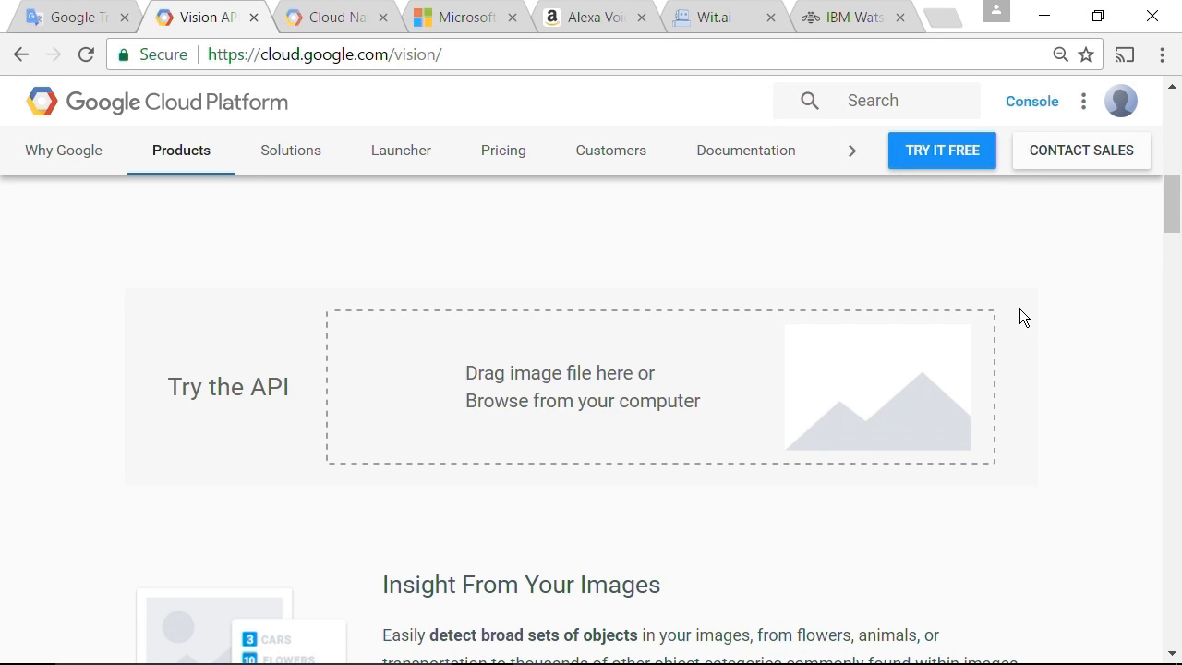
left_click(529, 357)
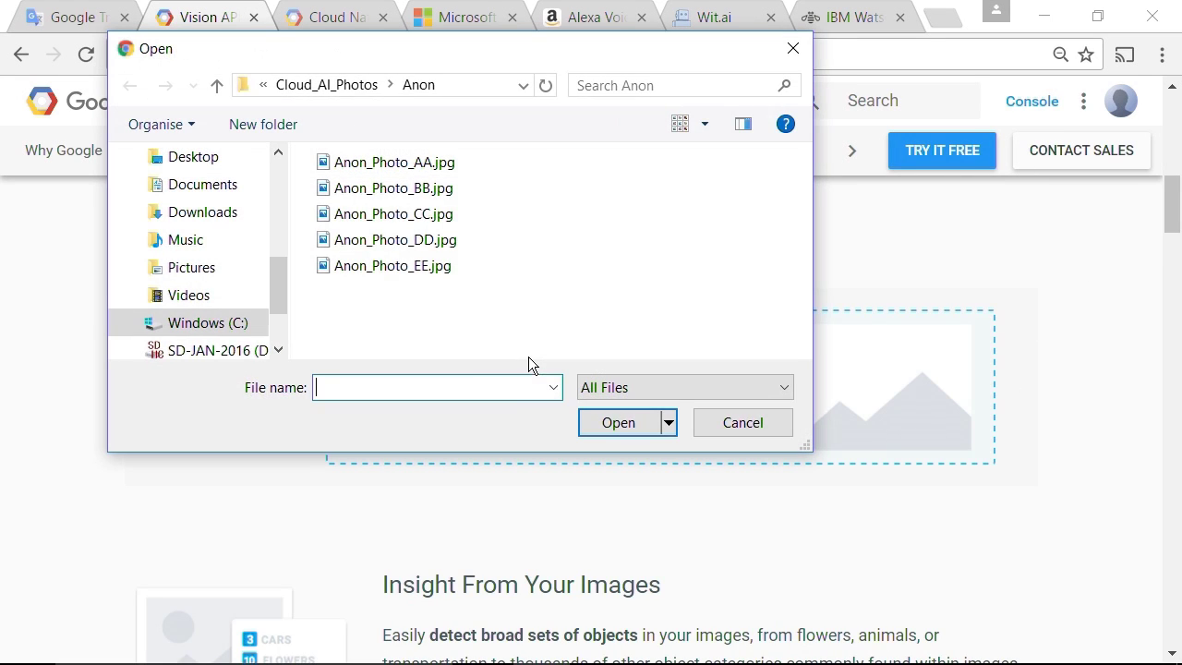
left_click(405, 214)
left_click(617, 422)
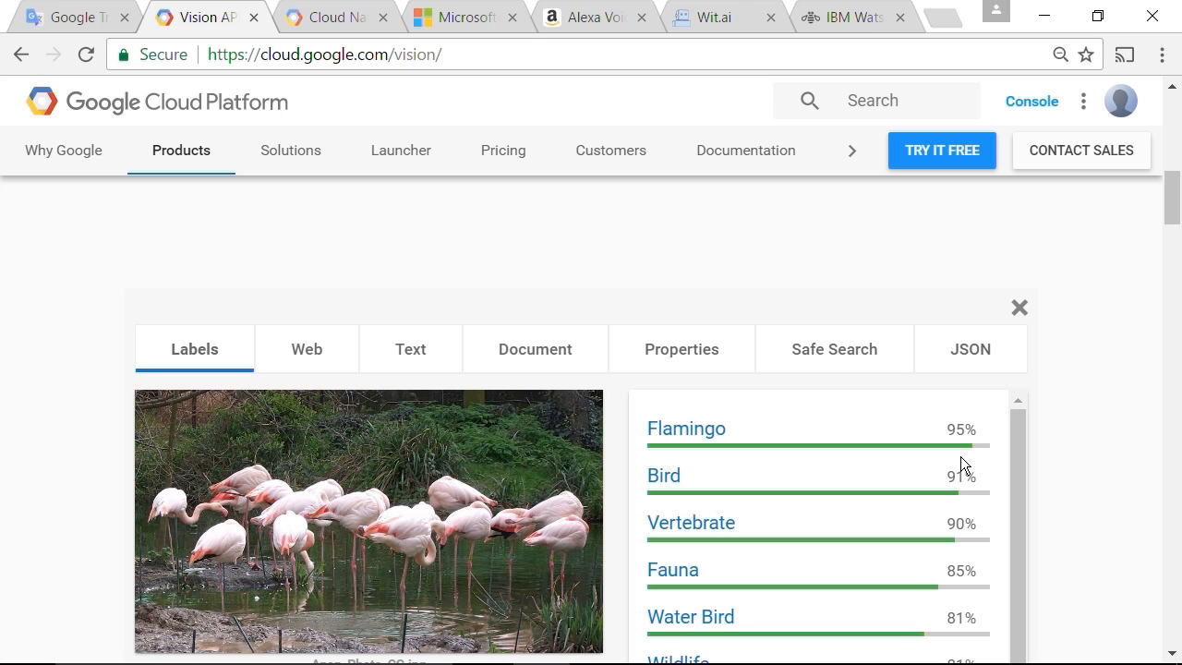
- Paste the introduction paragraph into the Natural Language demo and analyse it into 21 entities
left_click(335, 17)
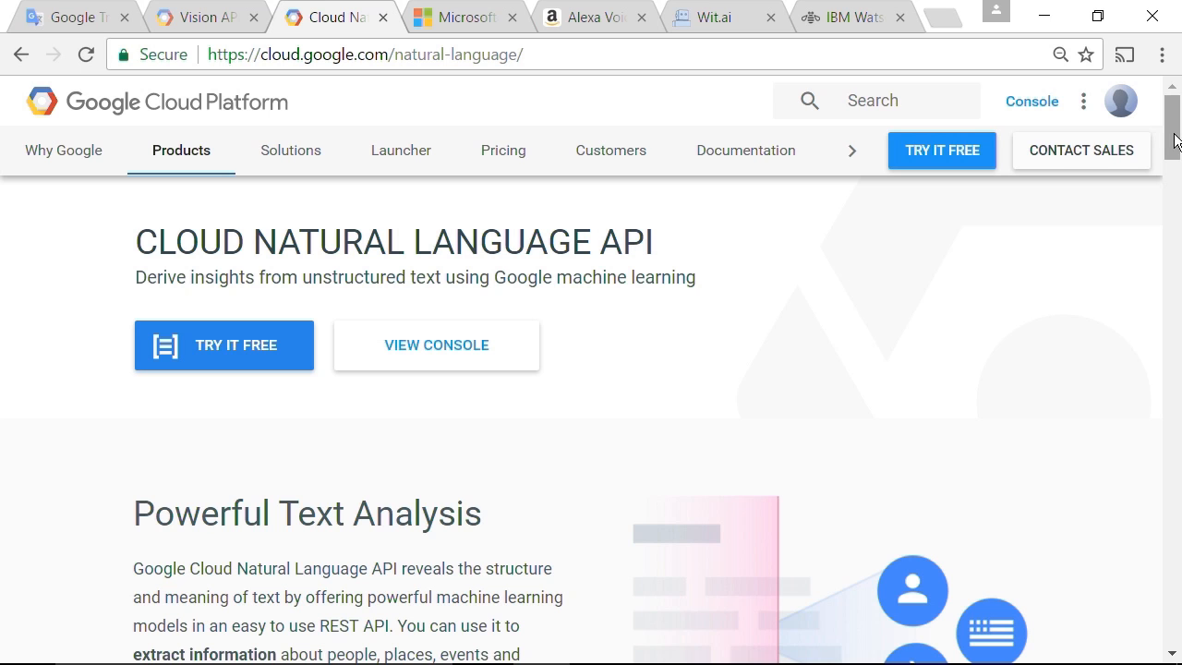
left_click_drag(1176, 129, 1176, 208)
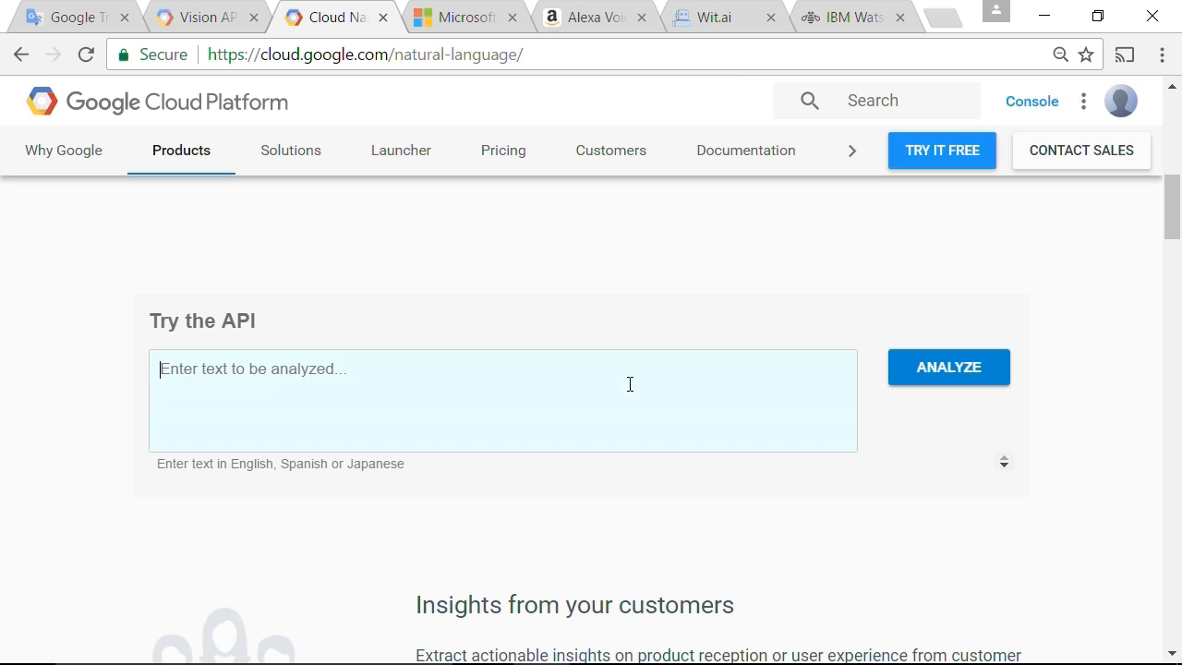
key("ctrl+v")
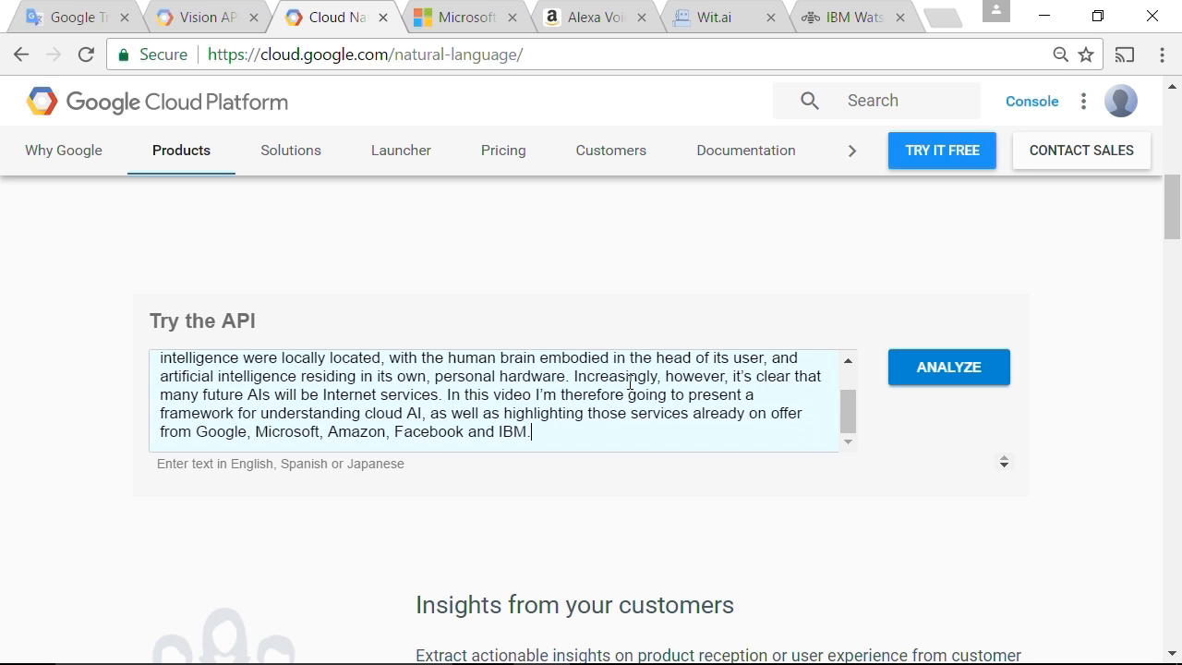
key("ctrl+Home")
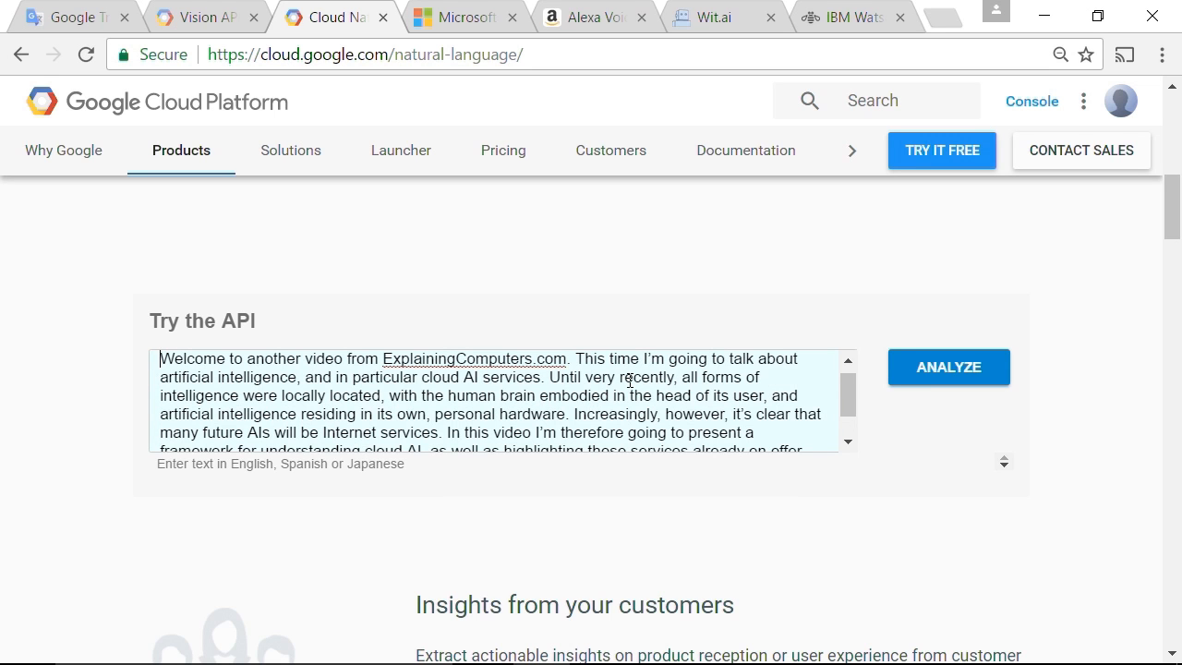
left_click(922, 374)
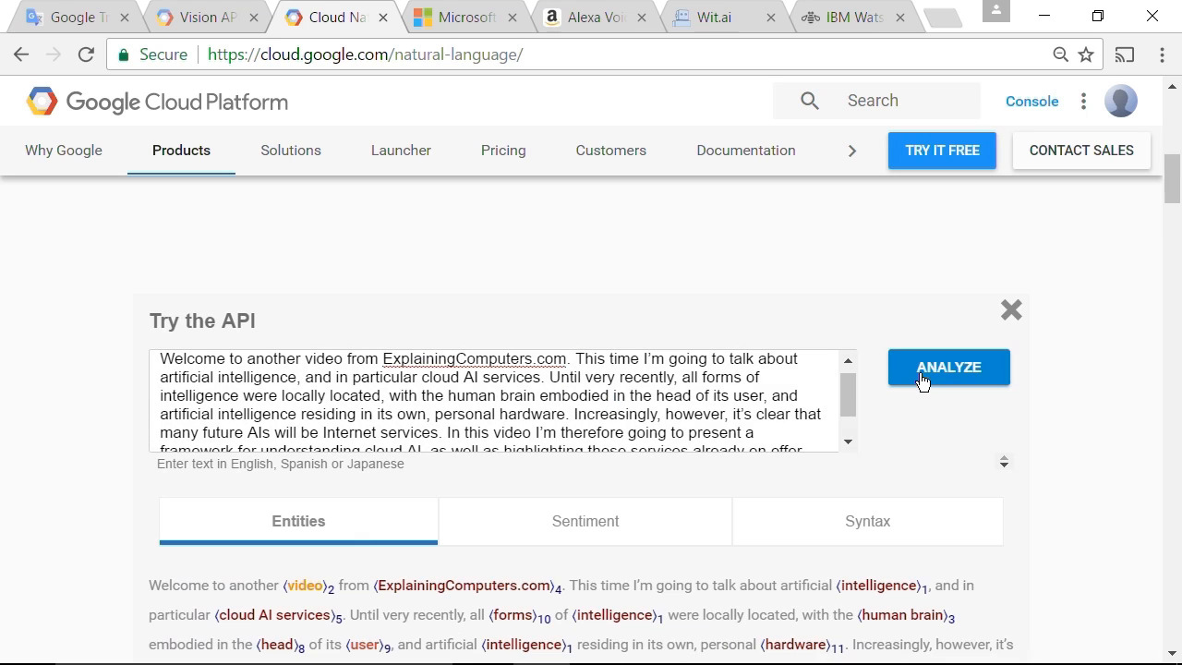
left_click_drag(1173, 180, 1173, 199)
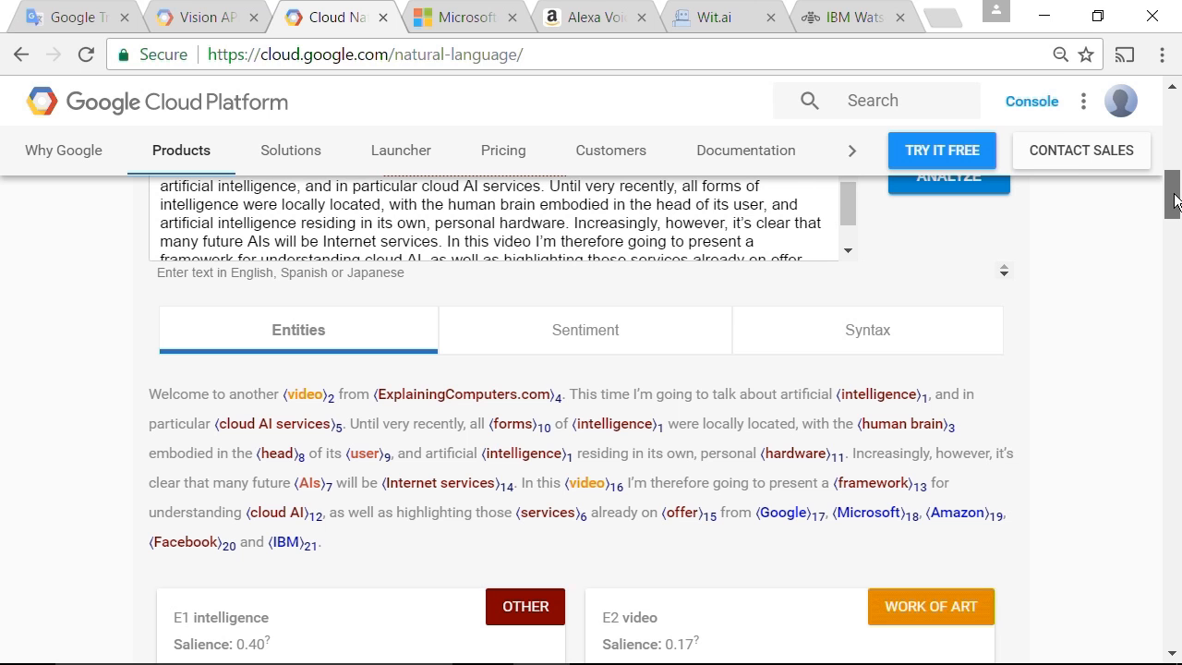
left_click_drag(1174, 199, 1173, 305)
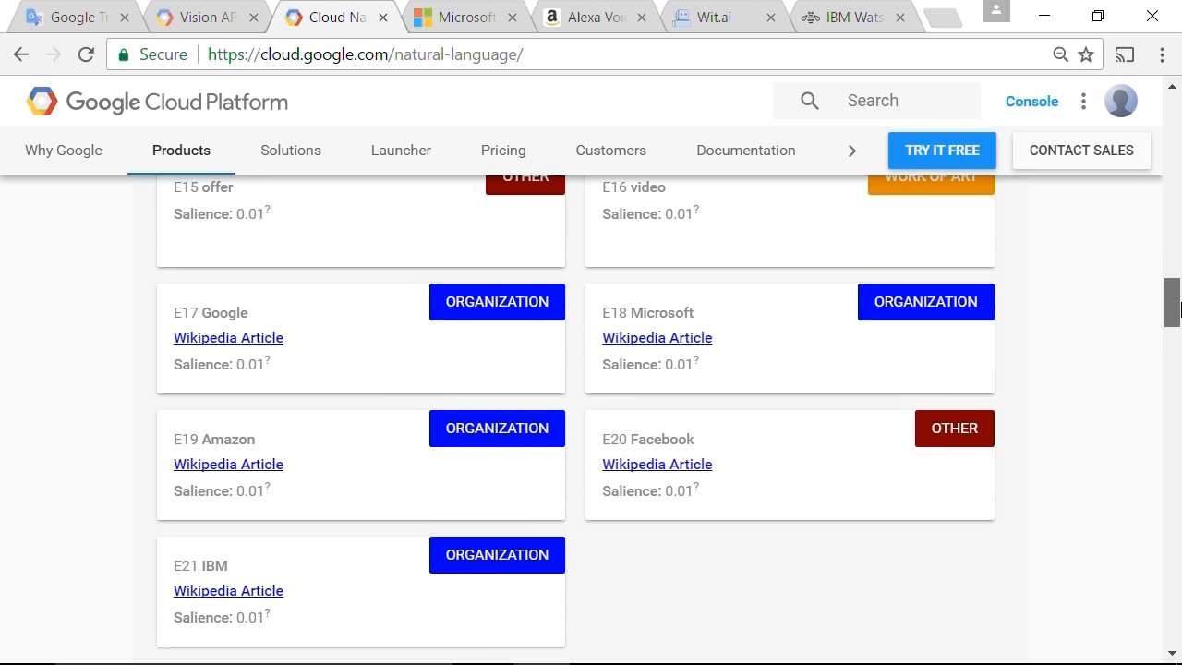
mouse_move(1173, 305)
left_mouse_down()
mouse_move(1173, 199)
mouse_move(1173, 212)
left_mouse_up()
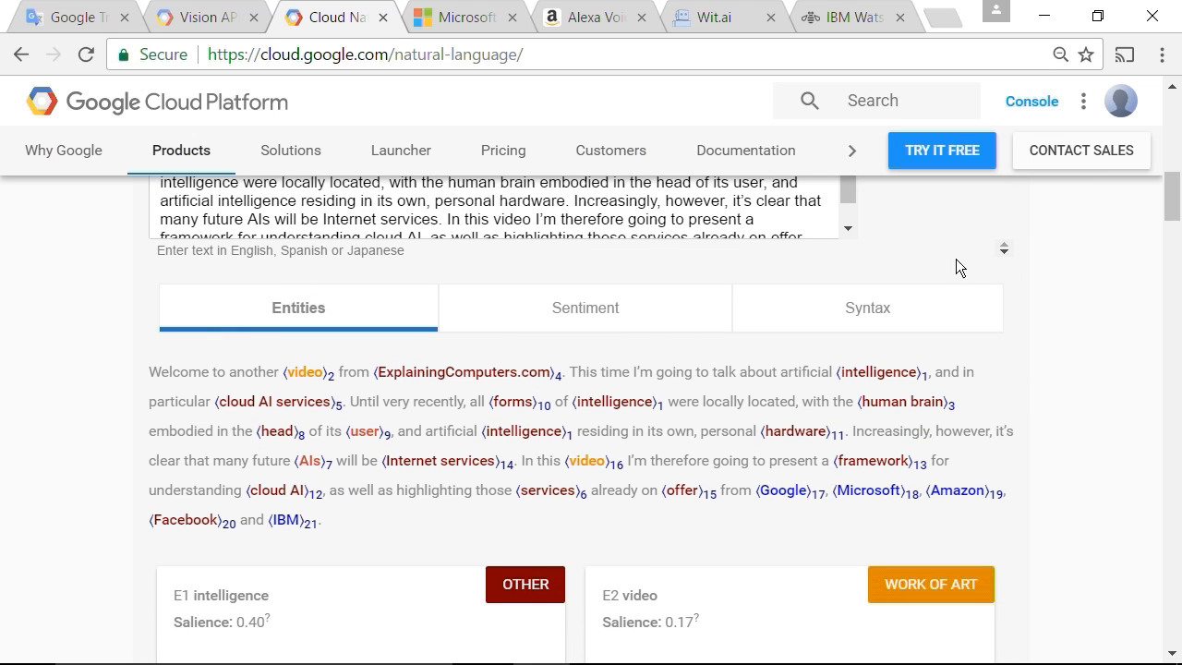
- View the paragraph's sentiment: document score 0.2, magnitude 1.2, plus per-sentence scores
left_click(608, 312)
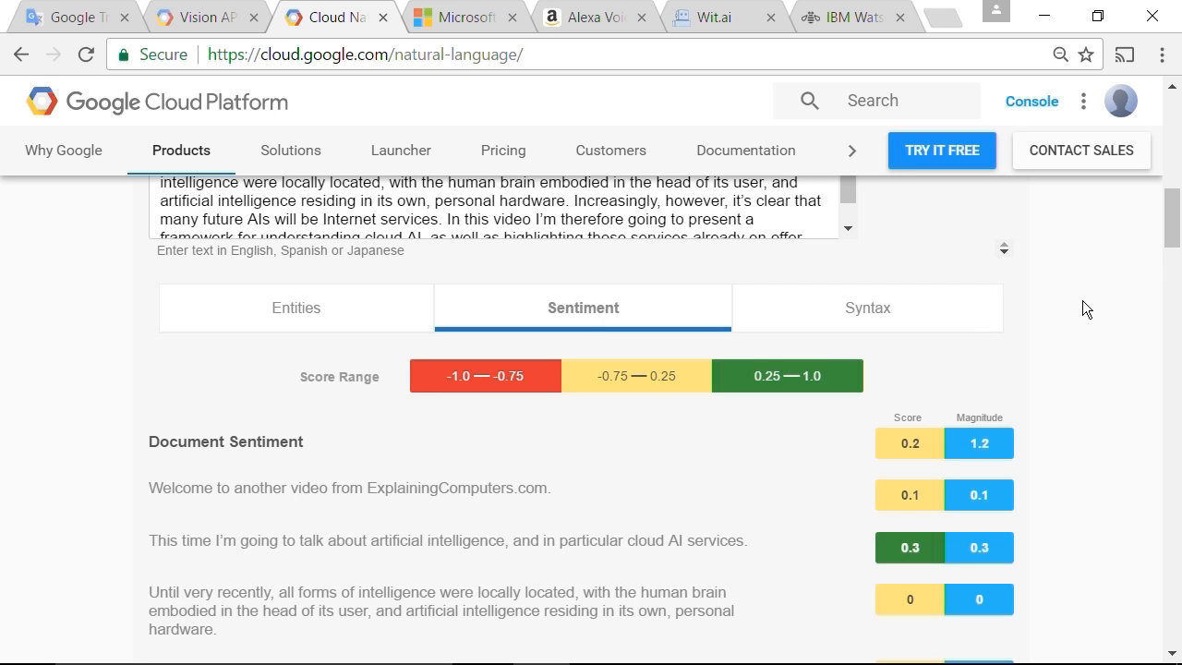
left_click_drag(1173, 222, 1175, 247)
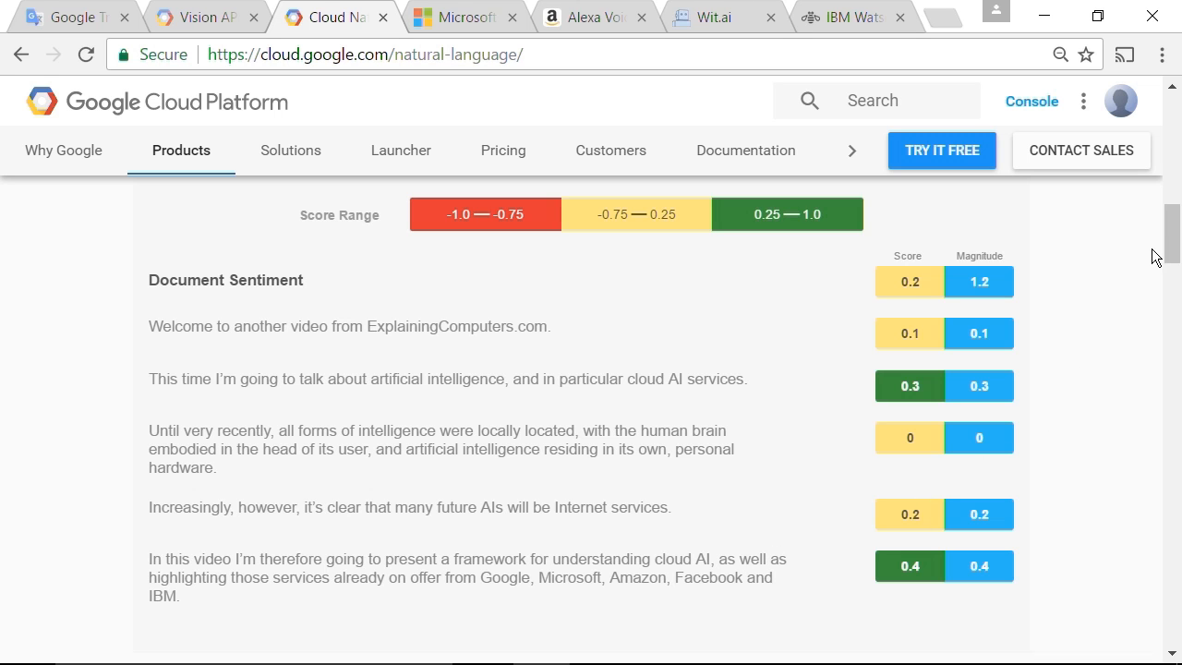
left_click_drag(1171, 238, 1172, 214)
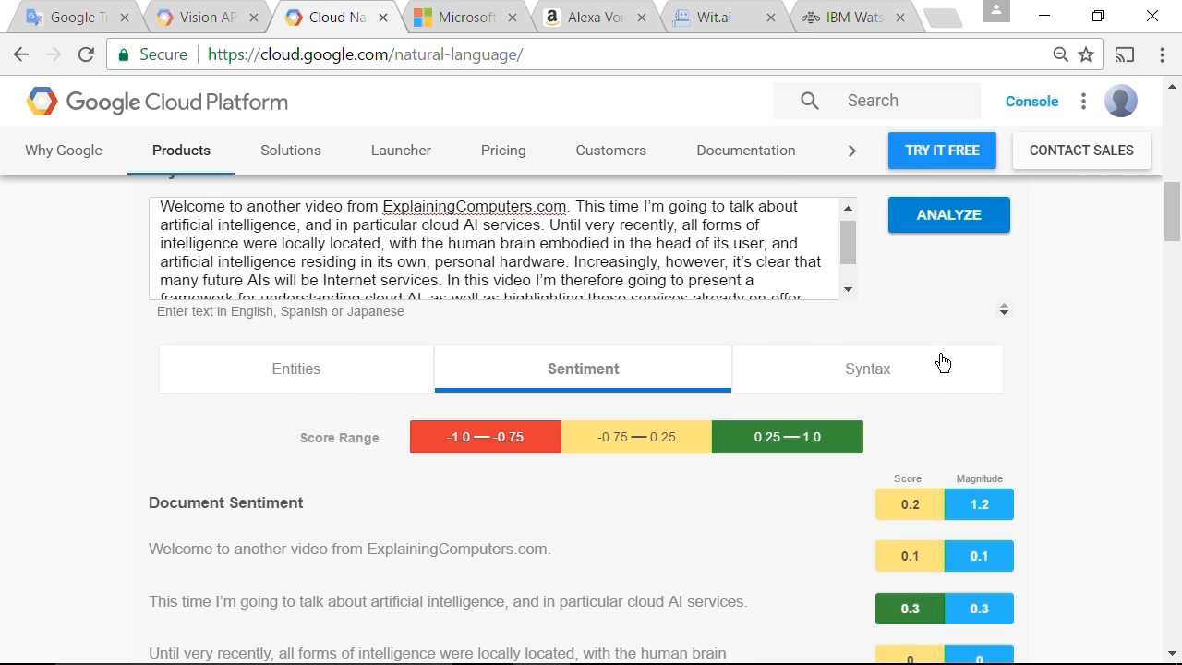
- Review the paragraph's syntax dependency tree, then move on to the Microsoft Cognitive Services page
left_click(878, 374)
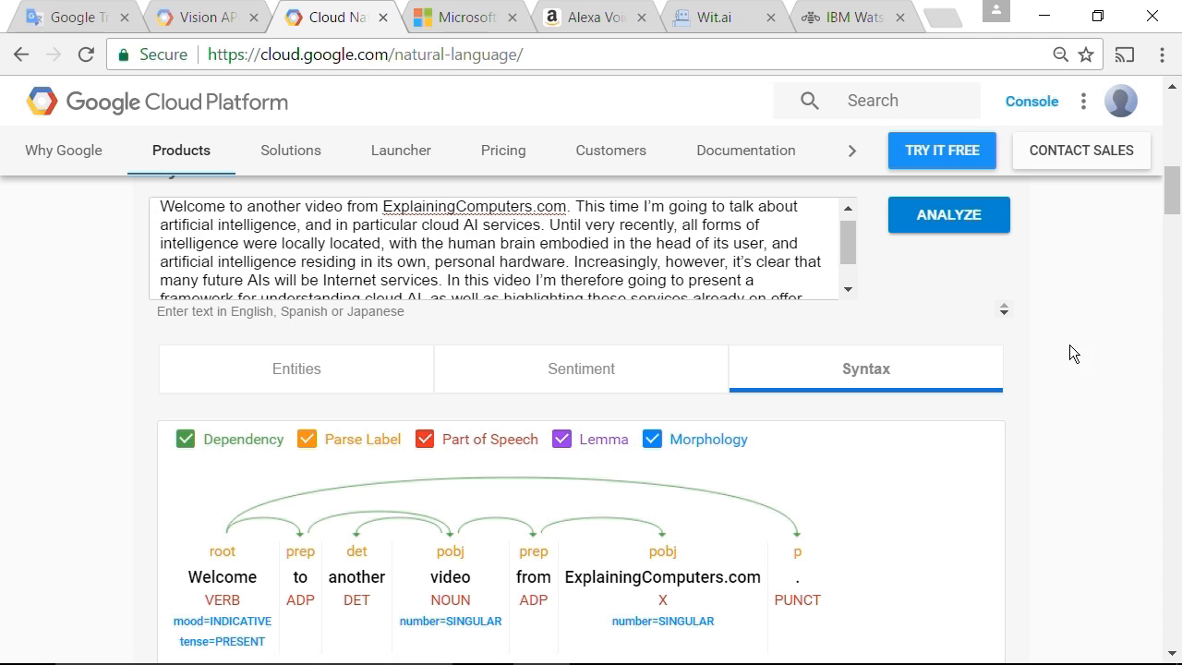
left_click_drag(1173, 185, 1173, 328)
left_click_drag(307, 534, 903, 541)
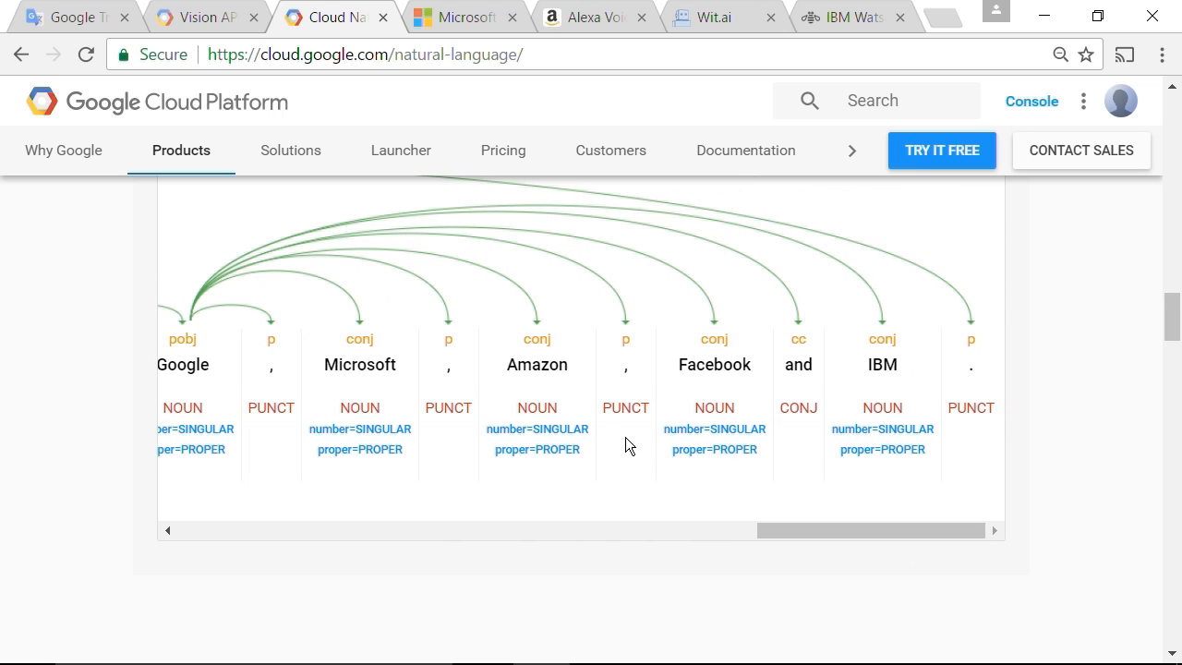
left_click(448, 17)
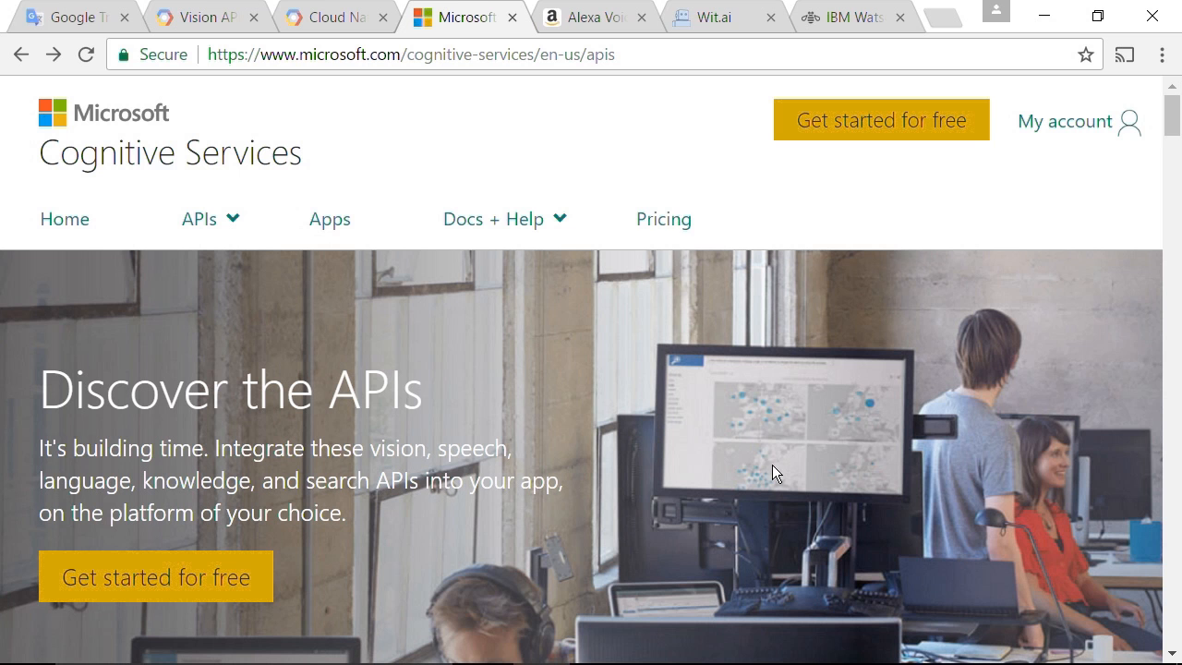
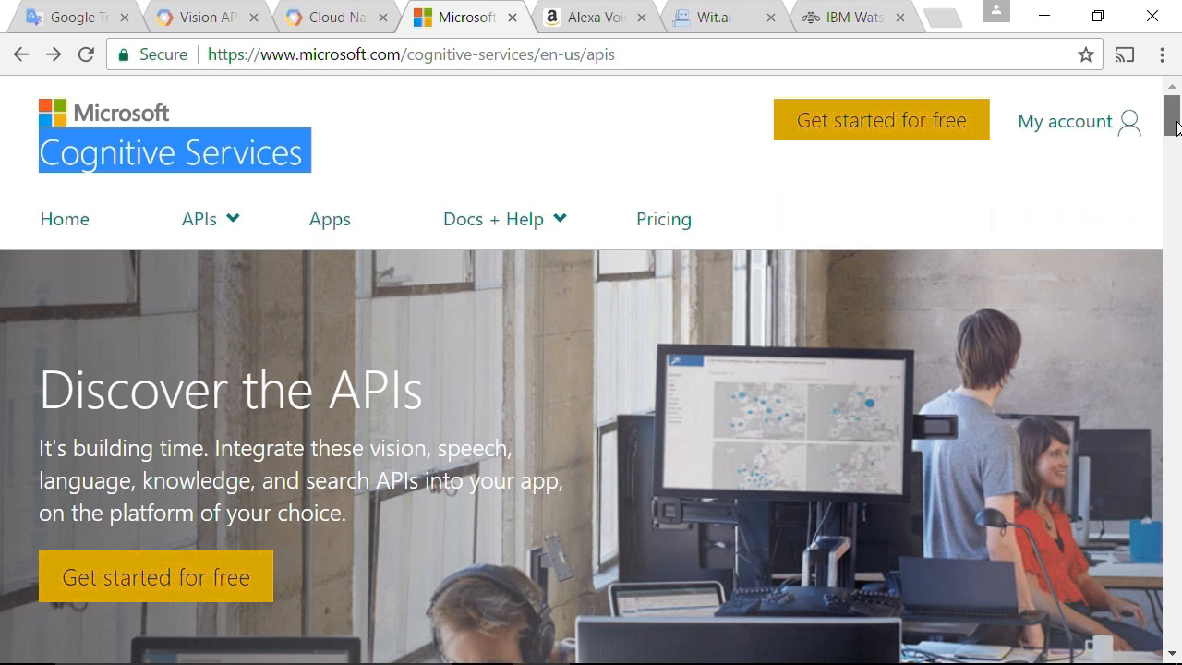
left_click_drag(1176, 120, 1175, 159)
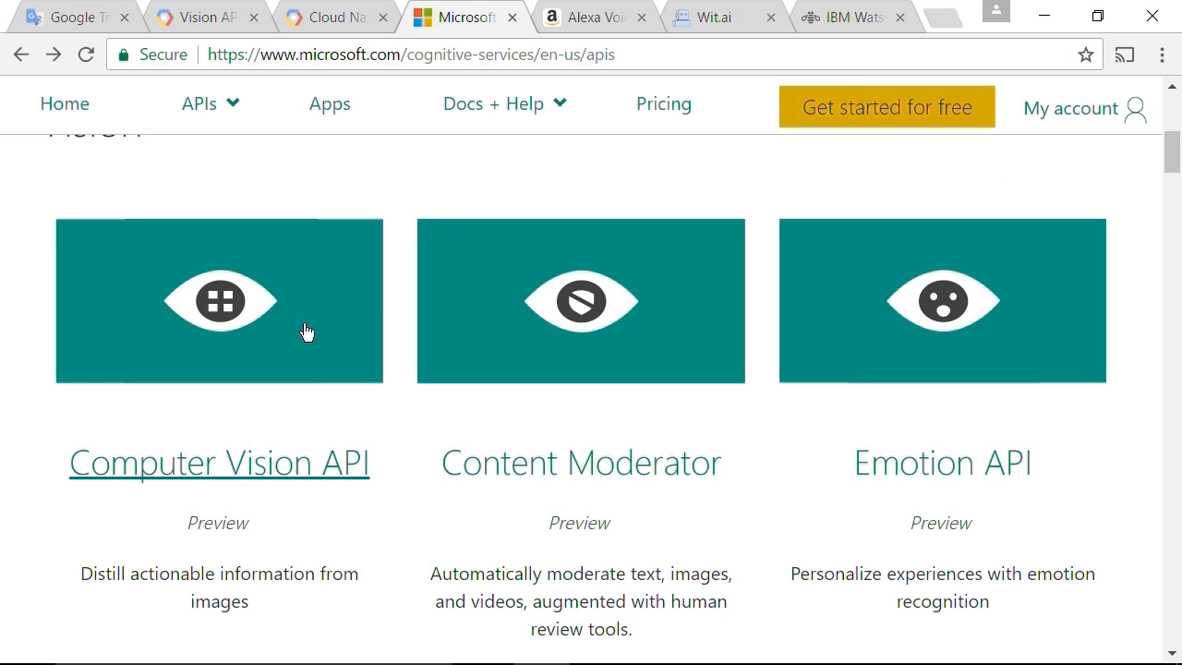
- Go to the Computer Vision API page from the Vision section of the APIs catalogue
left_click(303, 329)
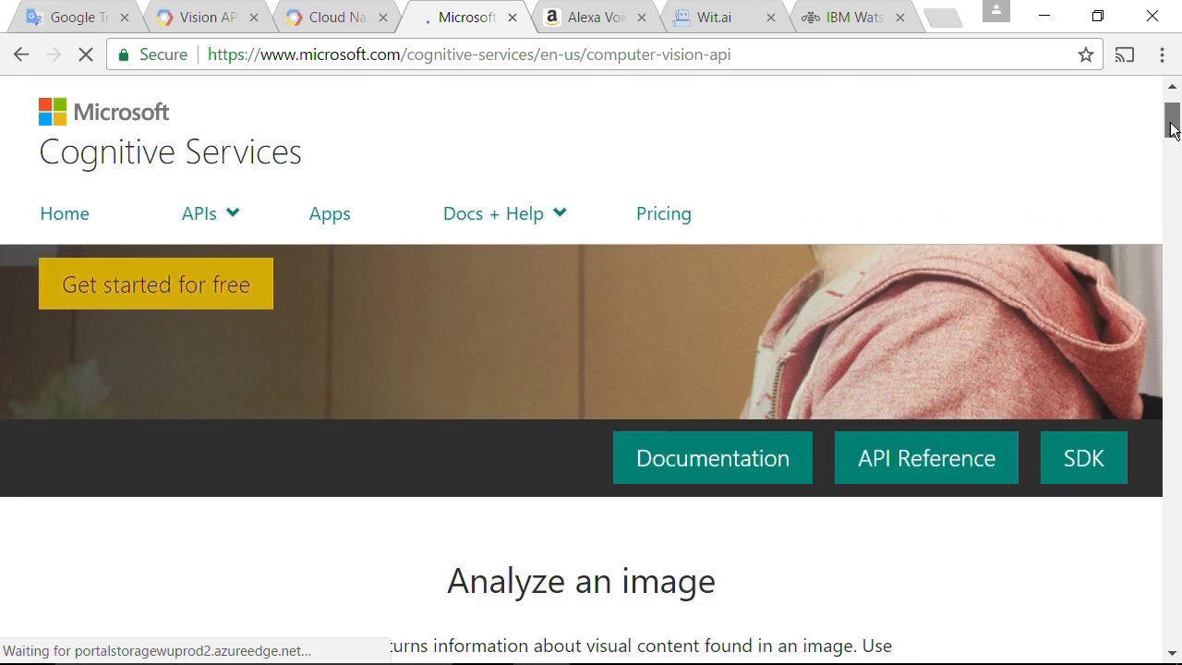
left_click_drag(1171, 120, 1173, 162)
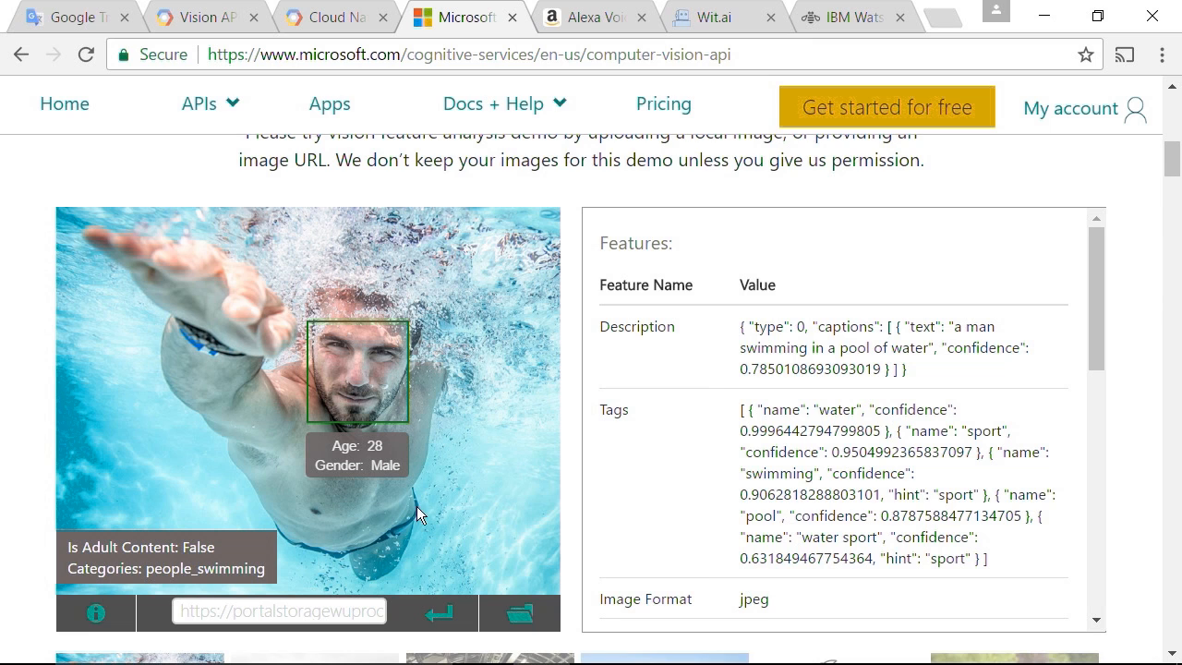
- Analyse the local photo Anon_Photo_DD.jpg (swimming man) in the vision demo
left_click(521, 614)
left_click(430, 240)
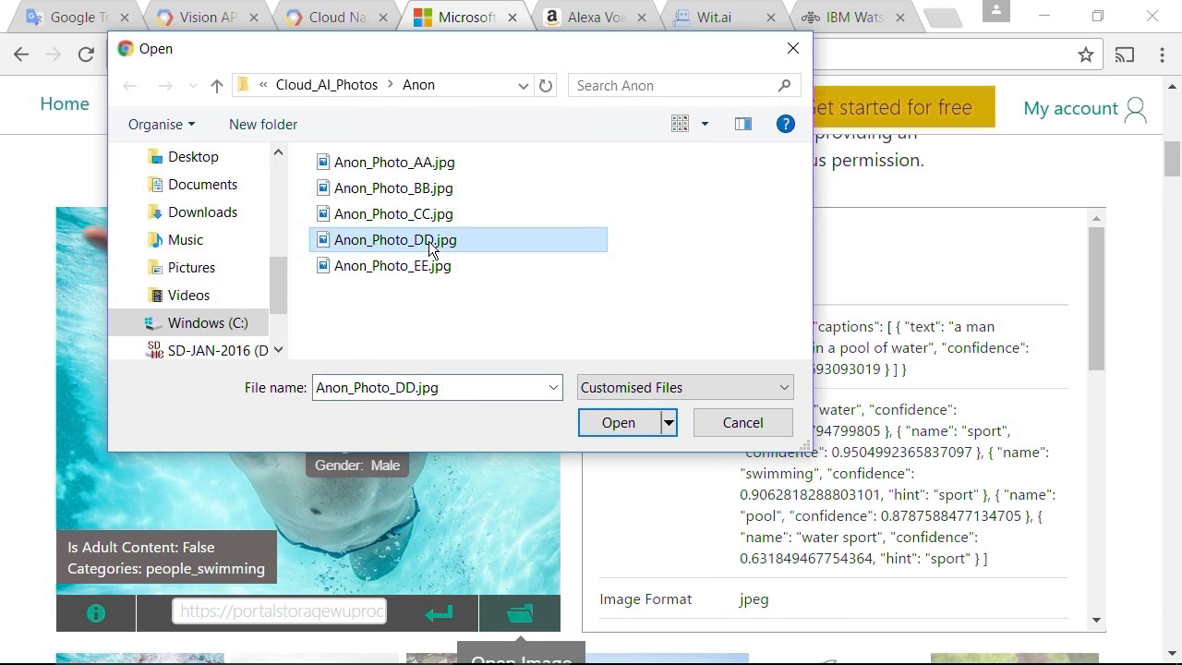
left_click(618, 422)
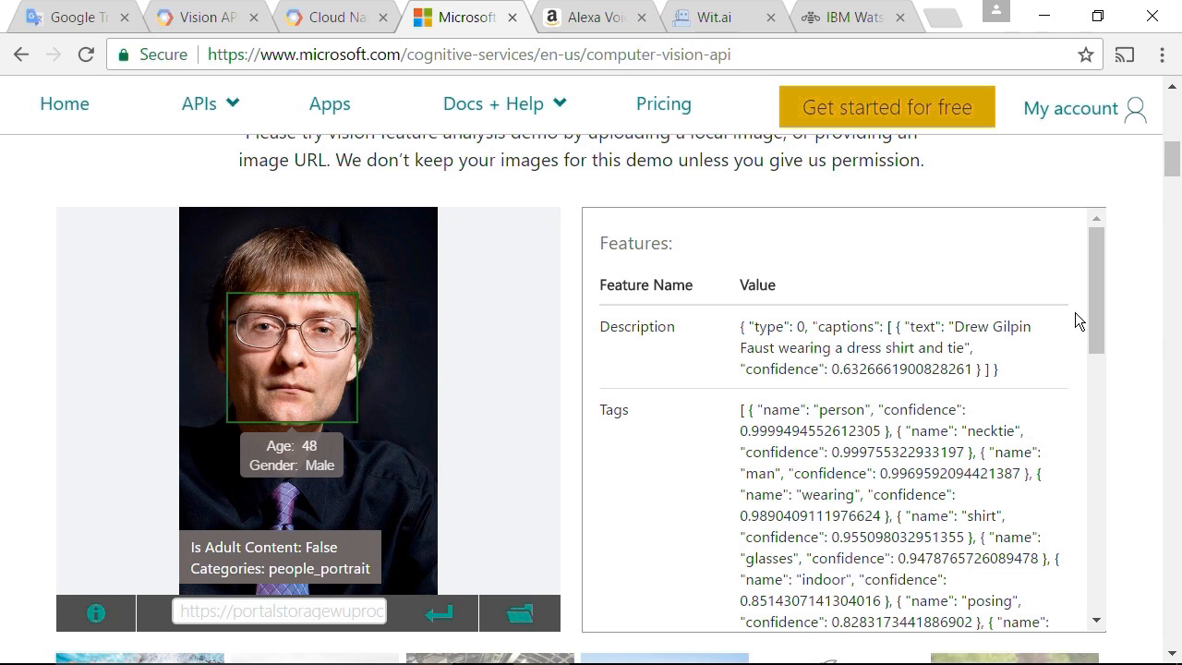
left_click_drag(1096, 293, 1121, 334)
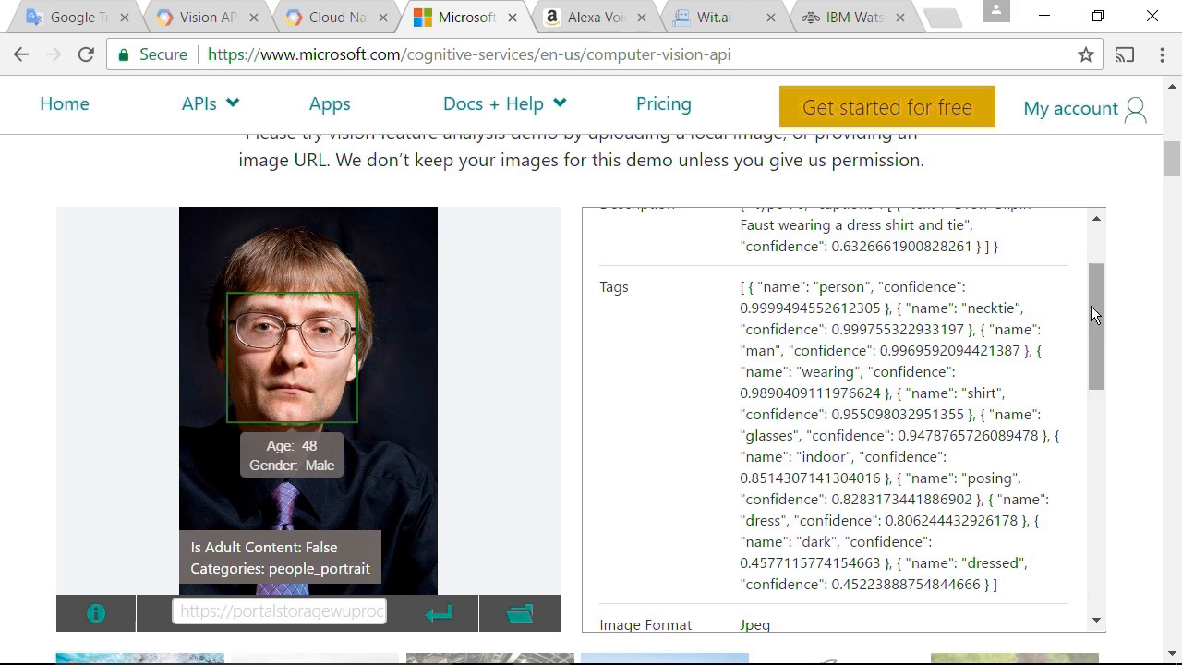
left_click_drag(1098, 306, 1090, 297)
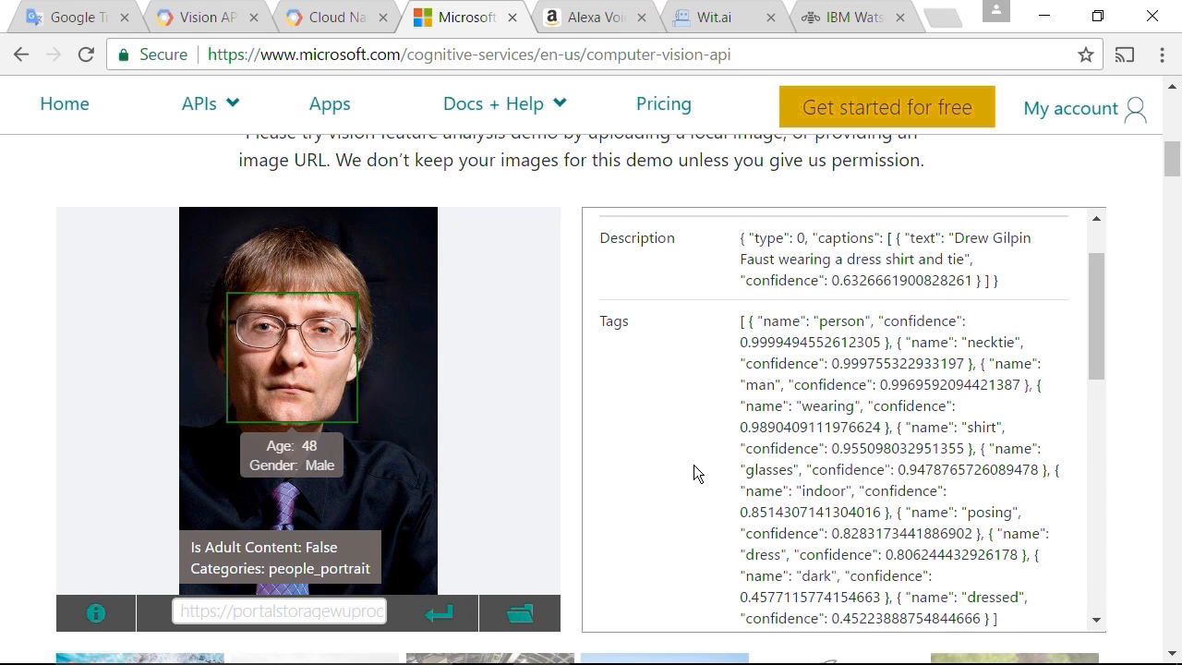
- Analyse Anon_Photo_EE.jpg, captioned as a man sitting by the ocean
left_click(520, 613)
left_click(393, 266)
left_click(619, 422)
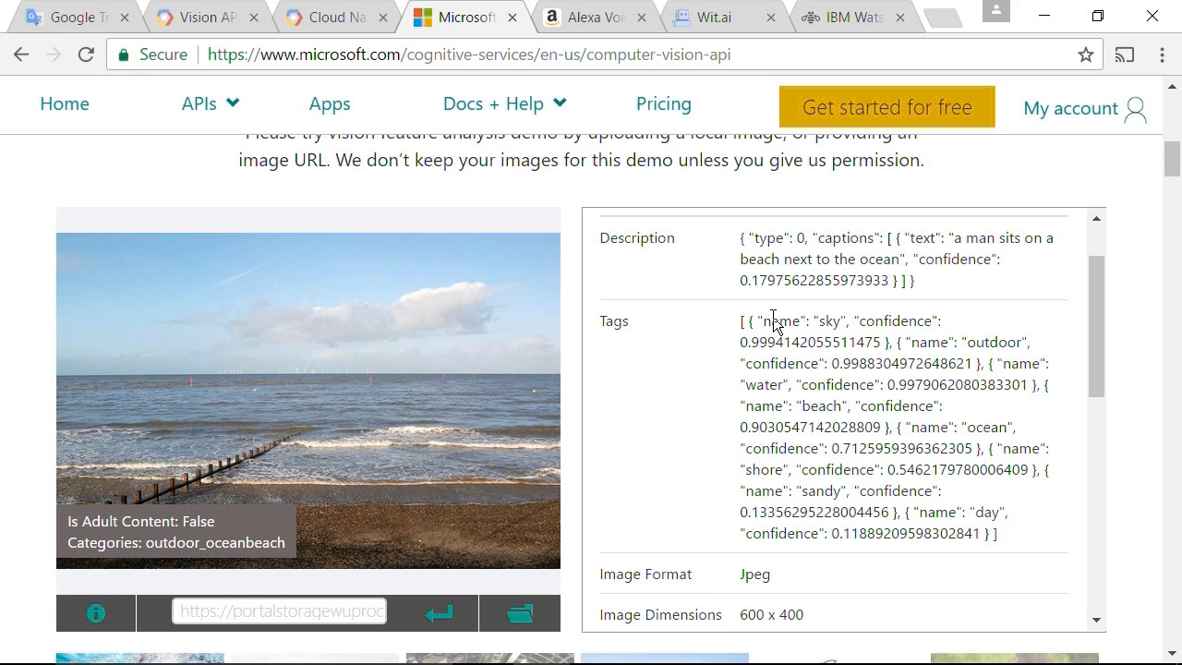
- Go back to the APIs overview and down to the Recommendations API entry
left_click(22, 55)
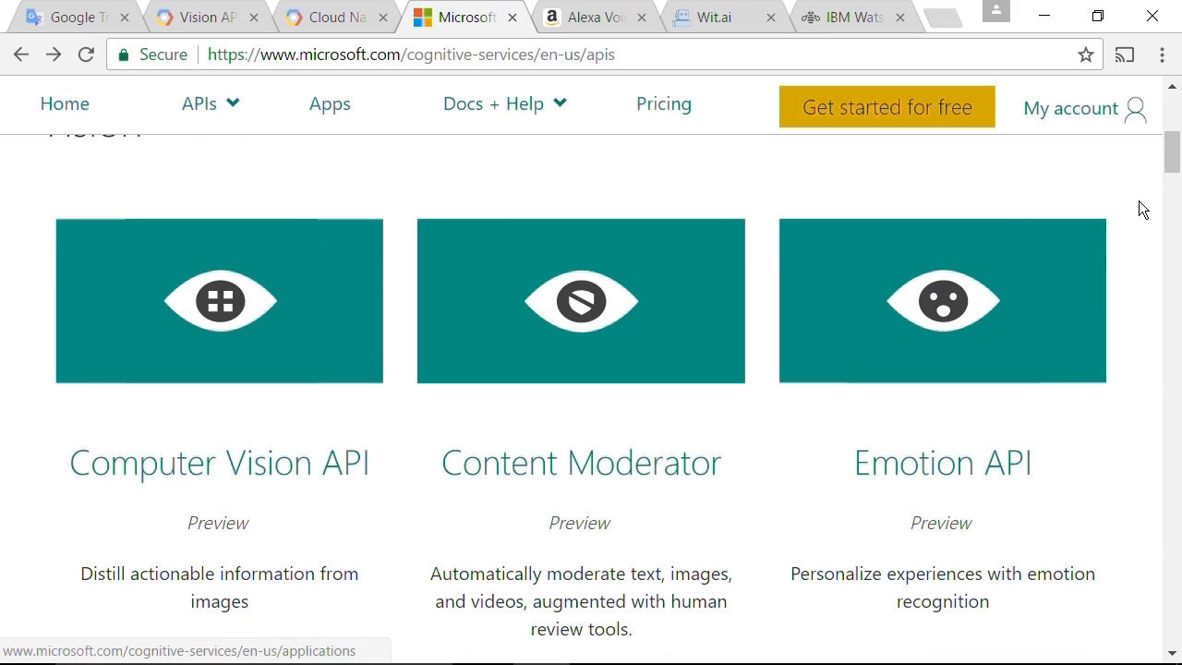
left_click_drag(1171, 153, 1173, 379)
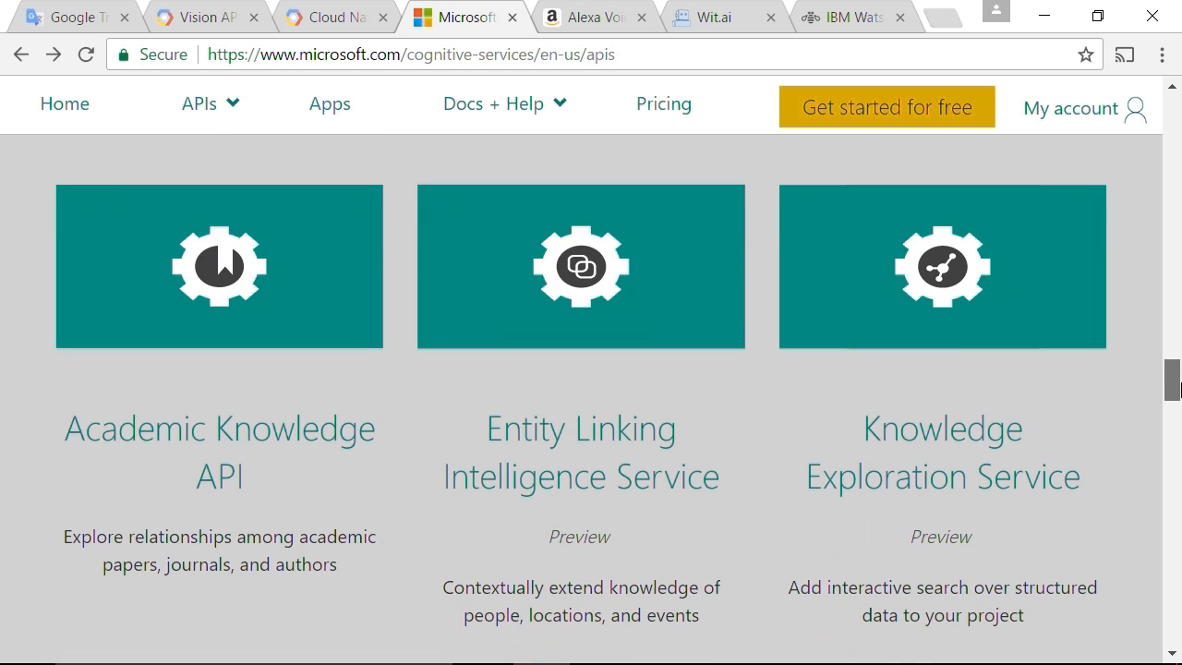
left_click_drag(1173, 379, 1173, 424)
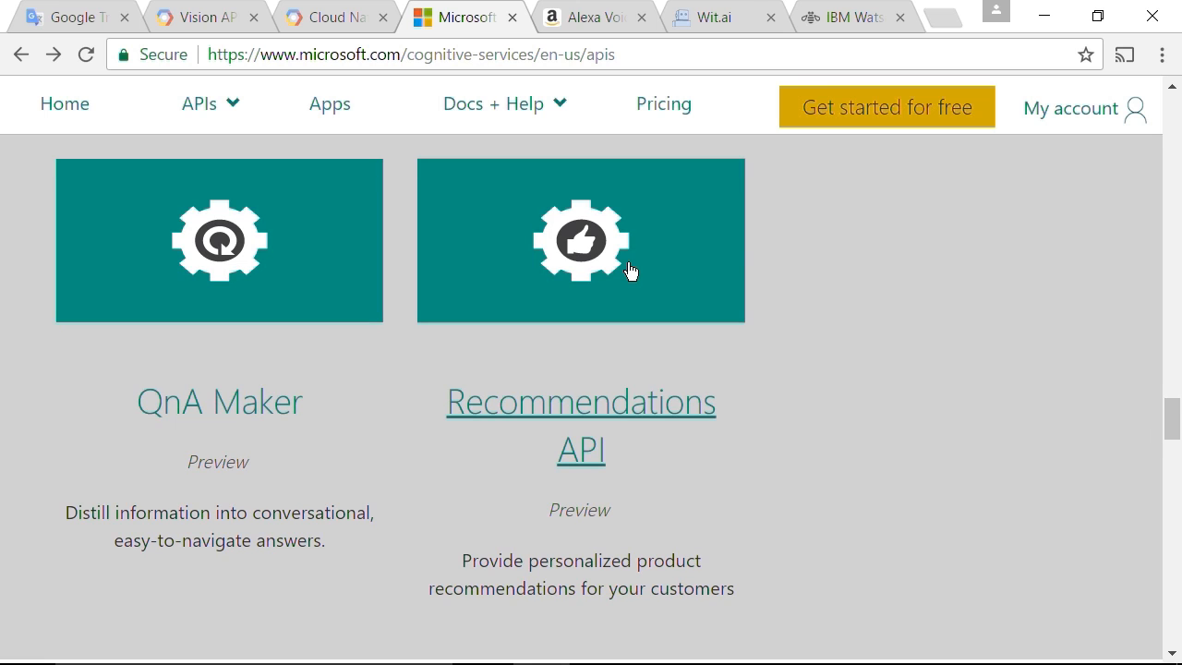
- Browse the Recommendations API scenarios, then move to the Alexa Voice Service page
left_click(631, 269)
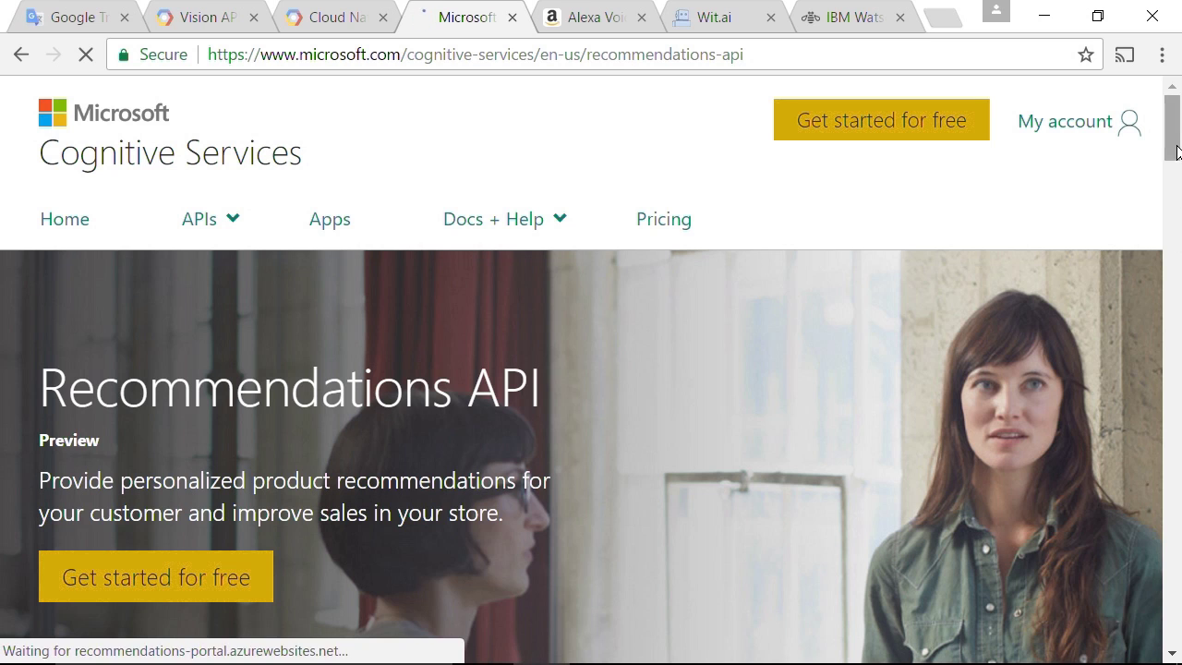
left_click_drag(1173, 129, 1175, 212)
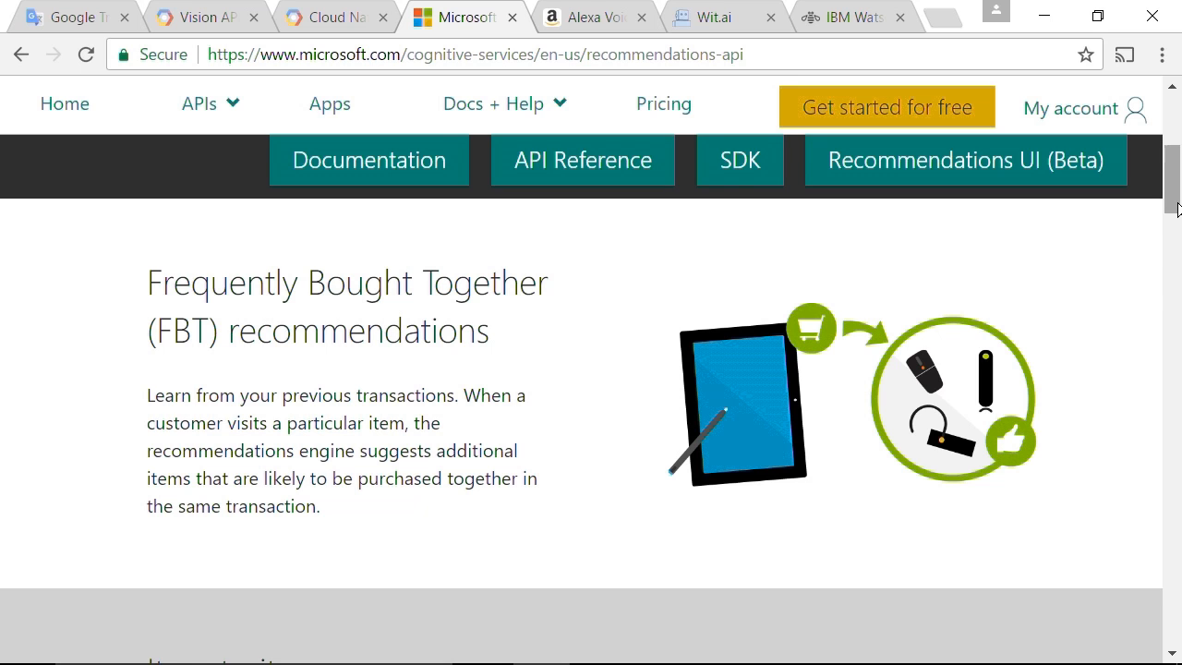
left_click_drag(1176, 194, 1174, 247)
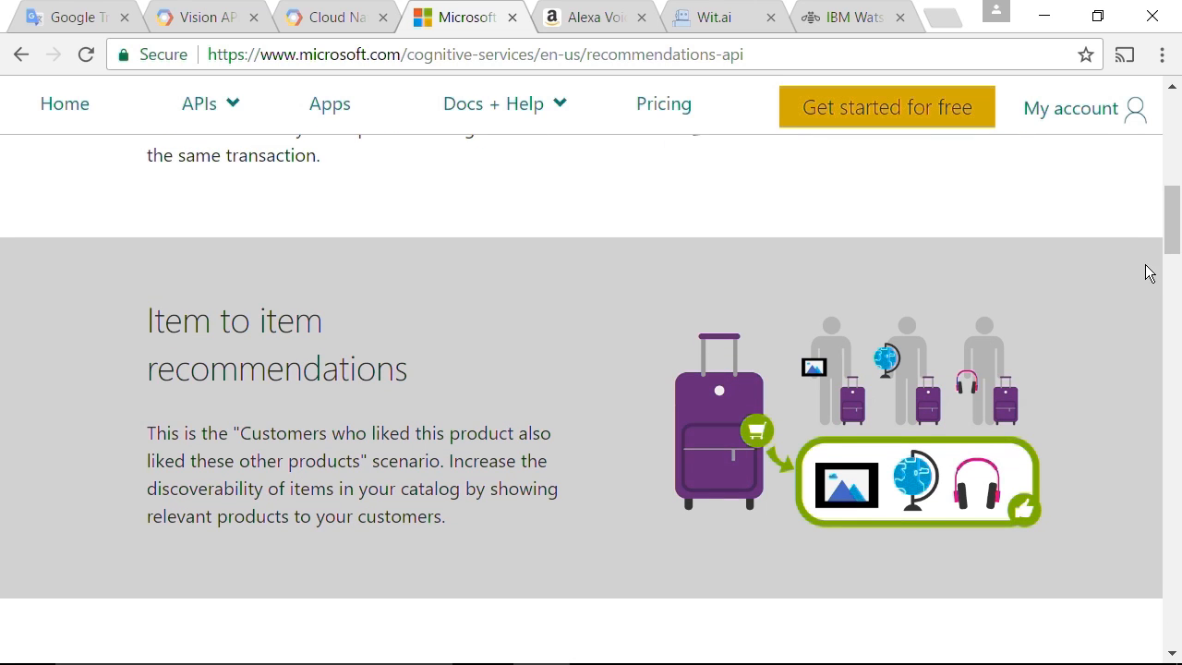
left_click_drag(1176, 229, 1176, 277)
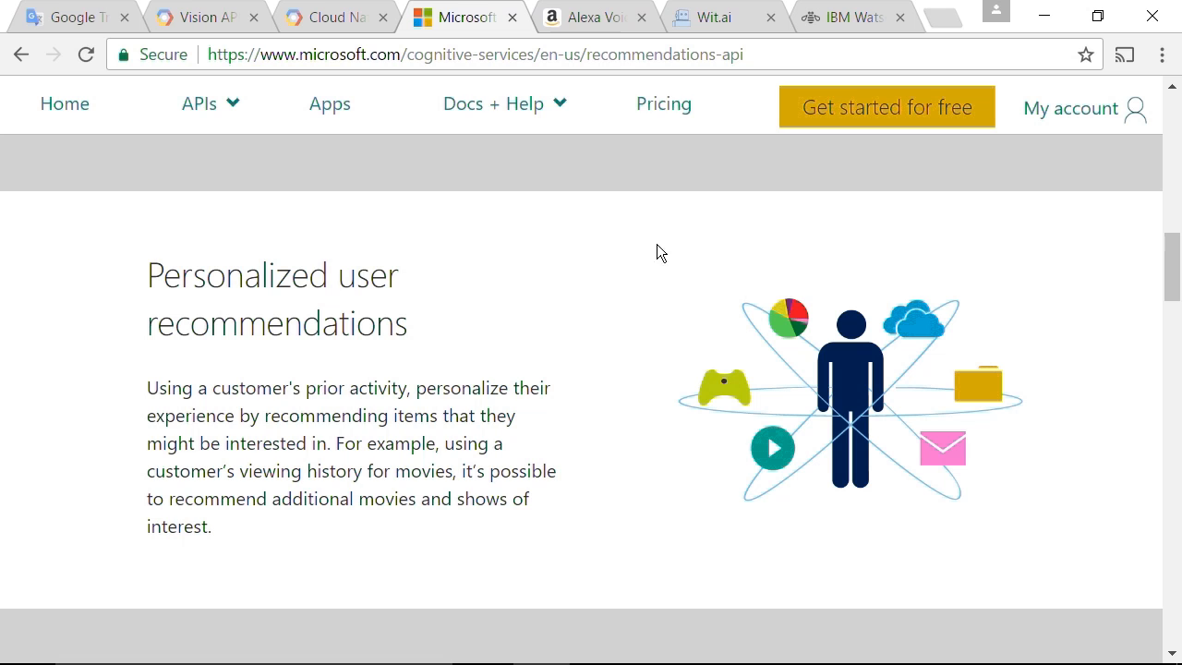
left_click(591, 17)
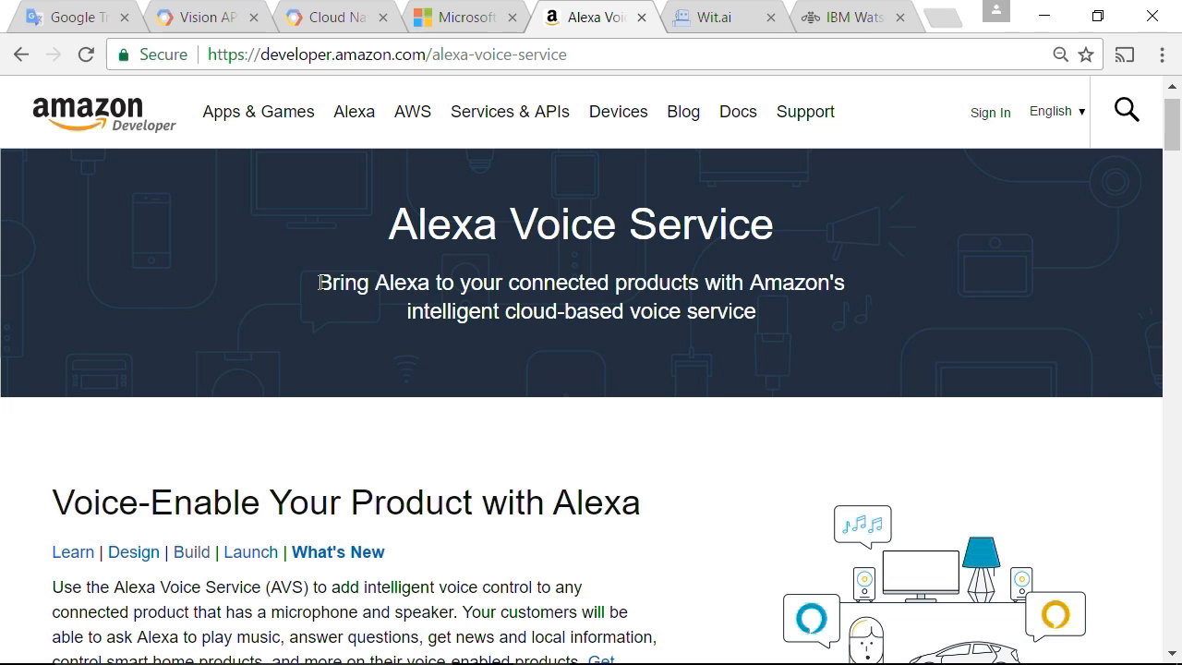
- Highlight the Alexa connected-products tagline, then move to the Wit.ai homepage
mouse_move(318, 283)
left_mouse_down()
mouse_move(699, 292)
mouse_move(766, 314)
left_mouse_up()
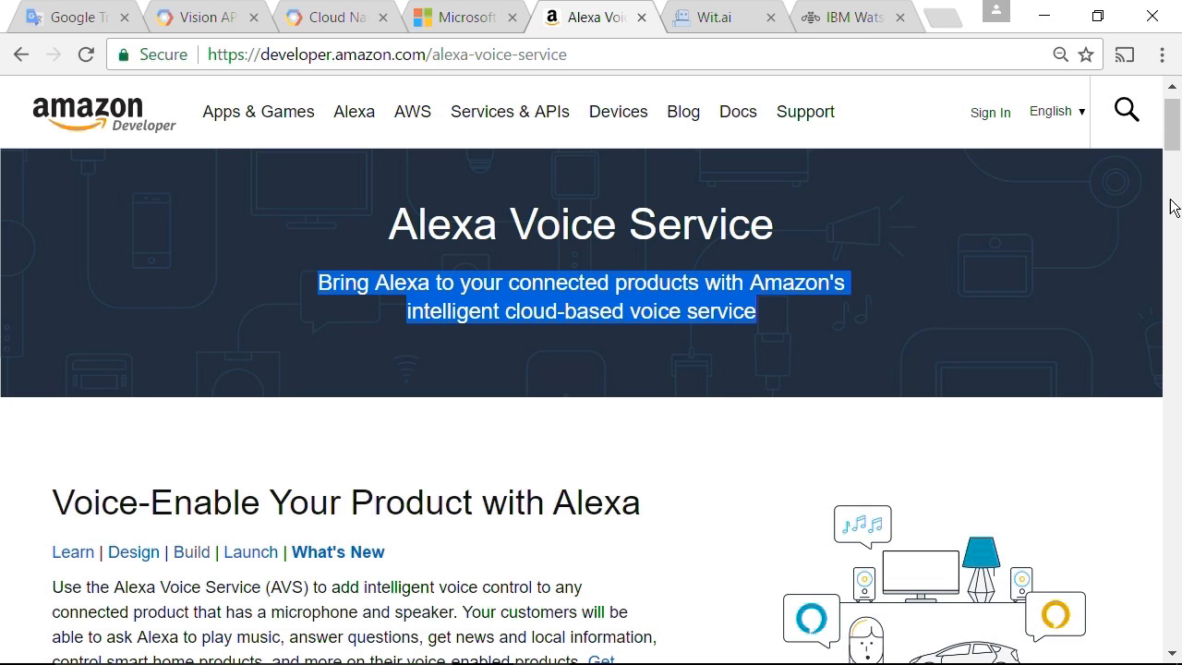
mouse_move(1173, 120)
left_mouse_down()
mouse_move(1169, 218)
mouse_move(1173, 120)
mouse_move(1177, 162)
left_mouse_up()
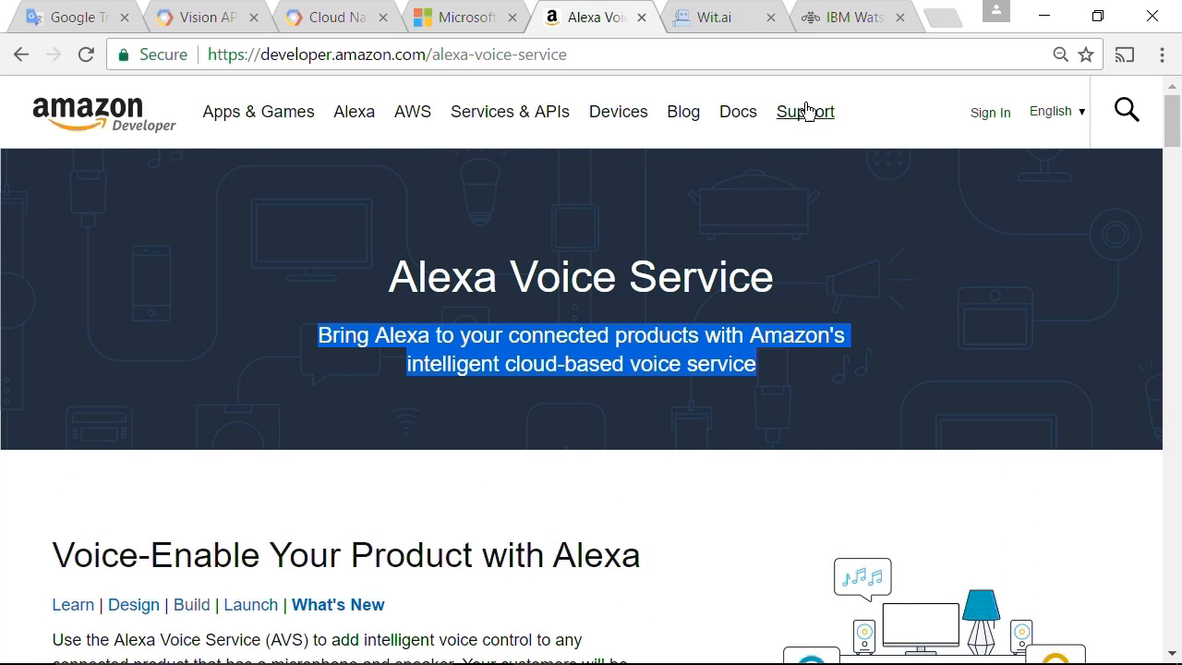
left_click(714, 17)
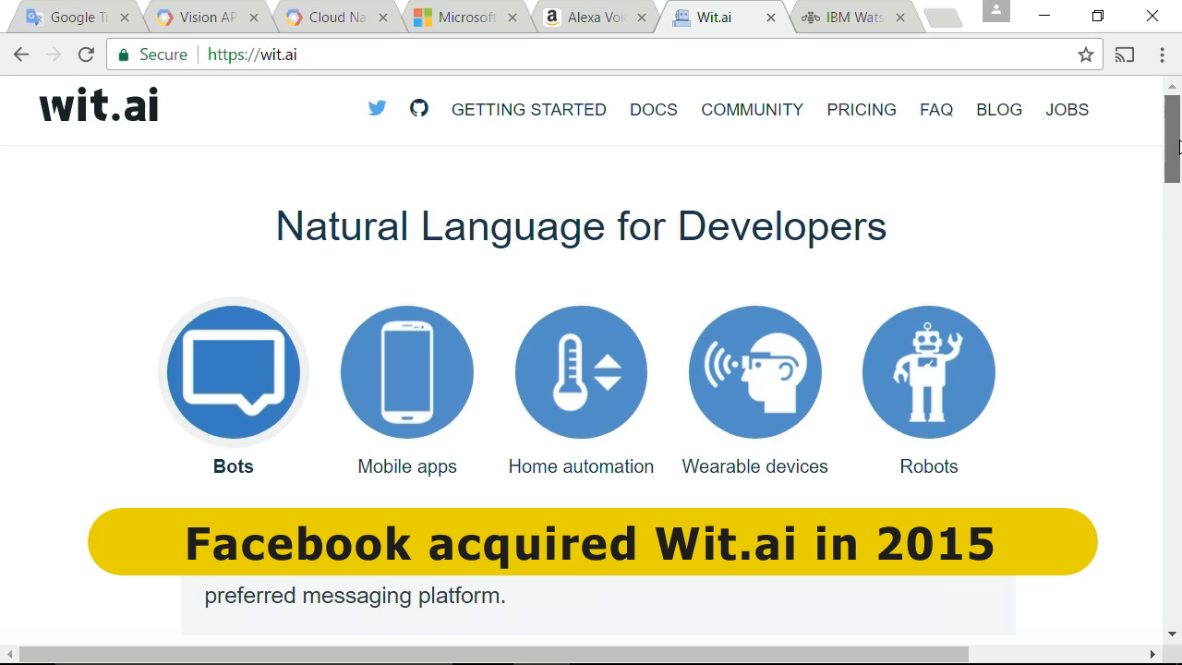
mouse_move(1173, 141)
left_mouse_down()
mouse_move(1173, 305)
mouse_move(1173, 120)
left_mouse_up()
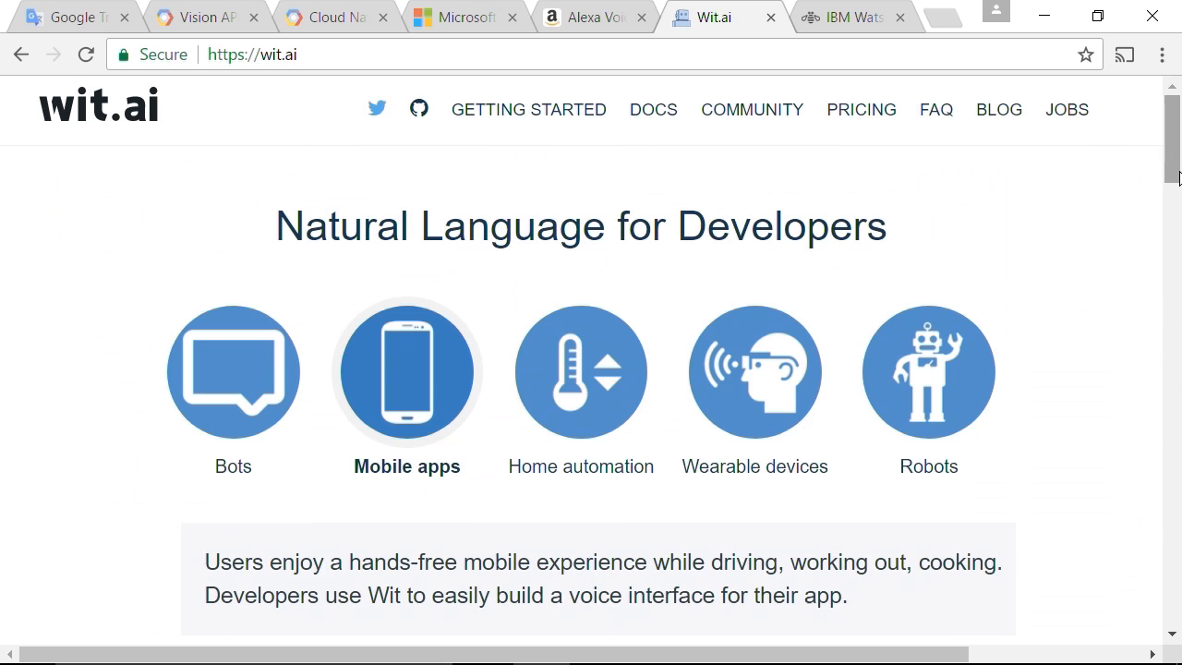
- Move from the Wit.ai homepage to the IBM Watson site
left_click(848, 21)
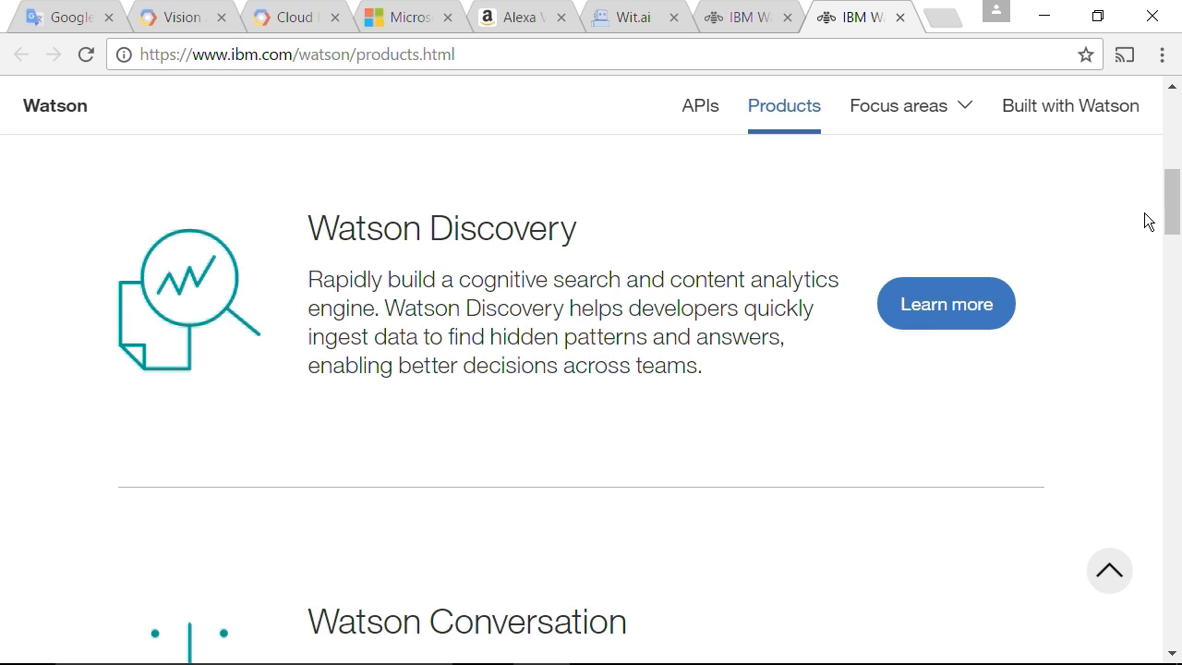
left_click_drag(1173, 203, 1165, 252)
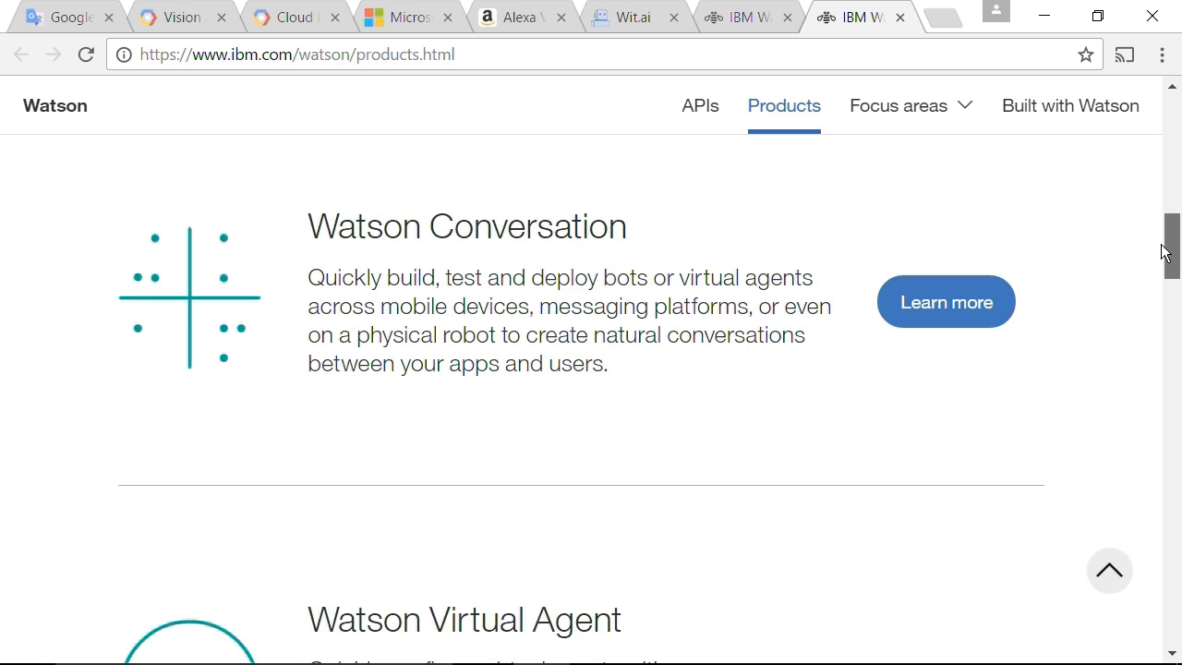
left_click_drag(1165, 251, 1167, 277)
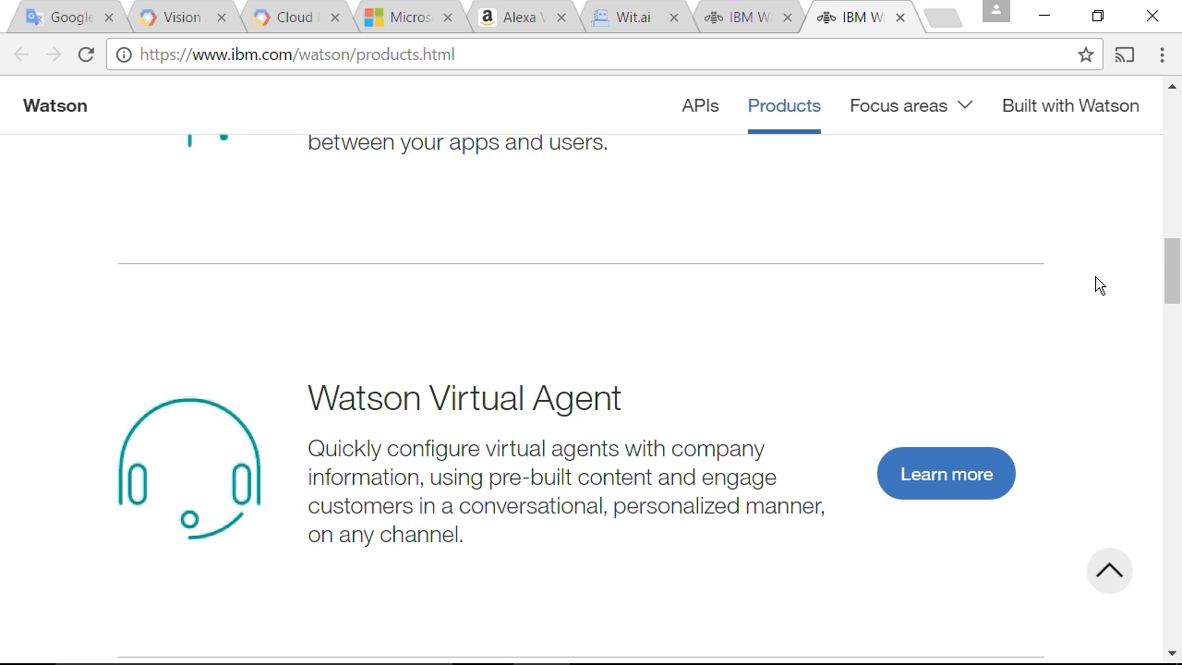
mouse_move(1173, 267)
left_mouse_down()
mouse_move(1175, 328)
mouse_move(1175, 92)
left_mouse_up()
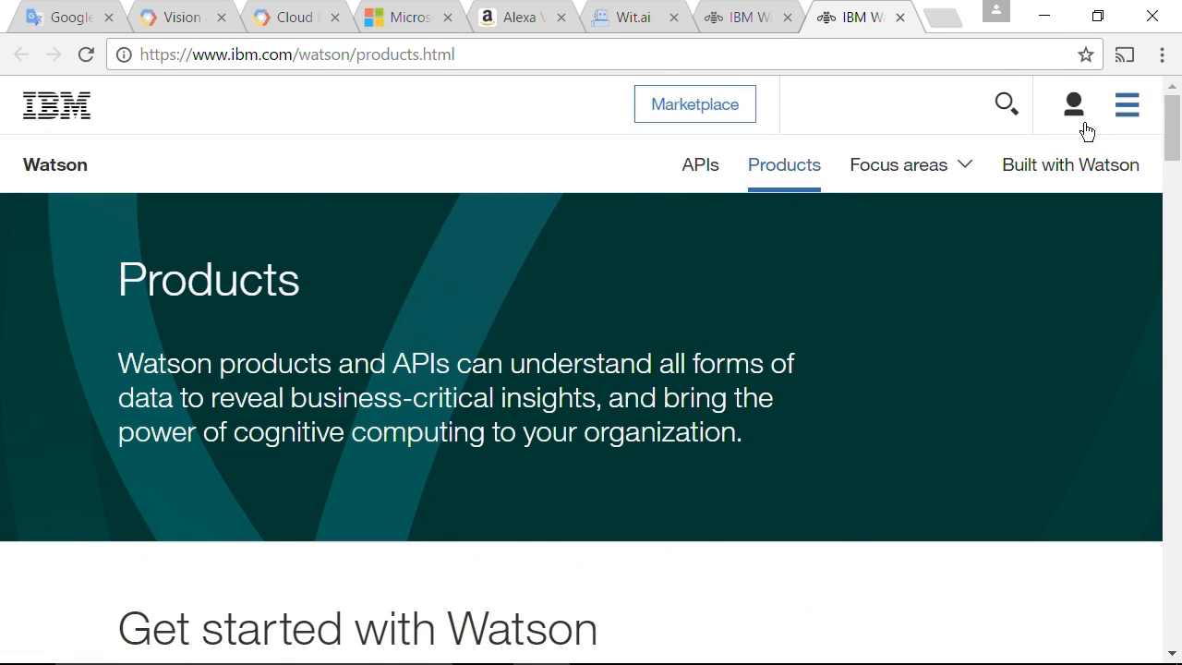
- After browsing Discovery, Conversation and Virtual Agent products, go to the Watson APIs page
left_click(701, 164)
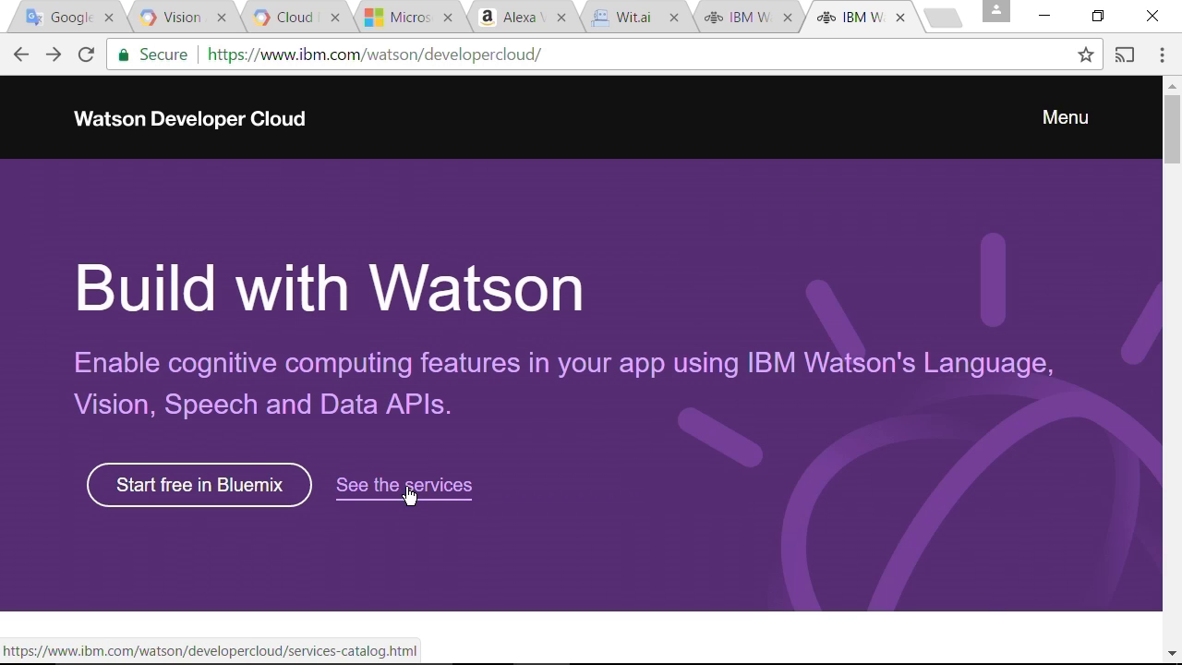
- View the Watson services catalogue through the Language (AlchemyLanguage) and Speech sections
left_click(409, 492)
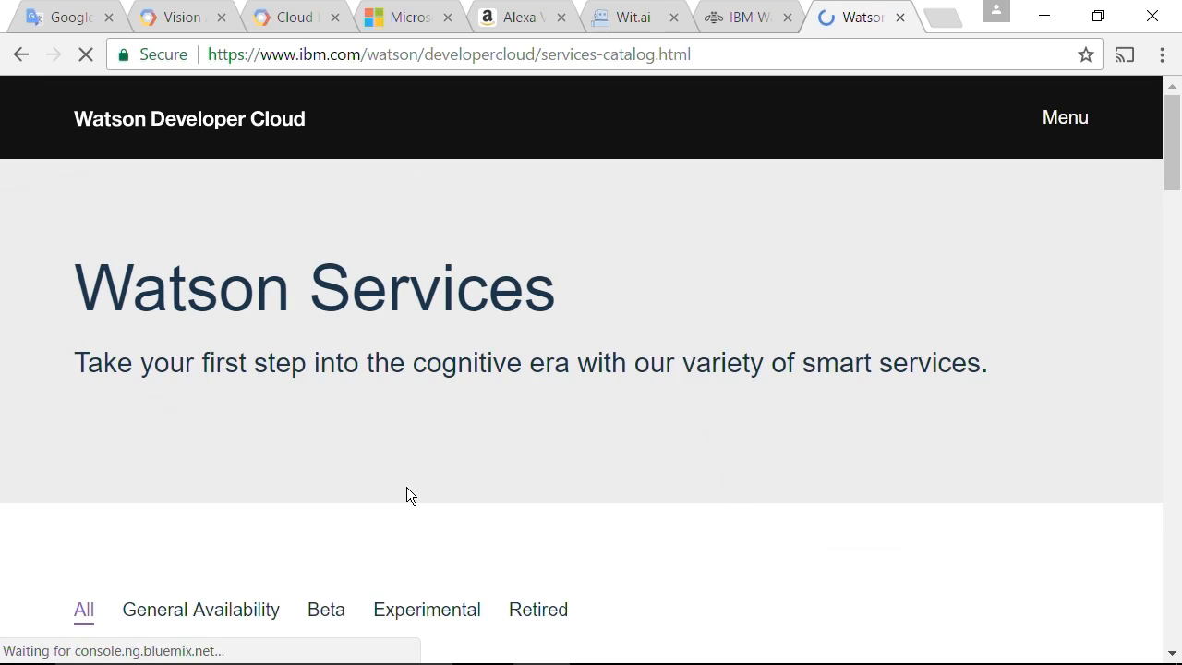
left_click_drag(1171, 143, 1173, 231)
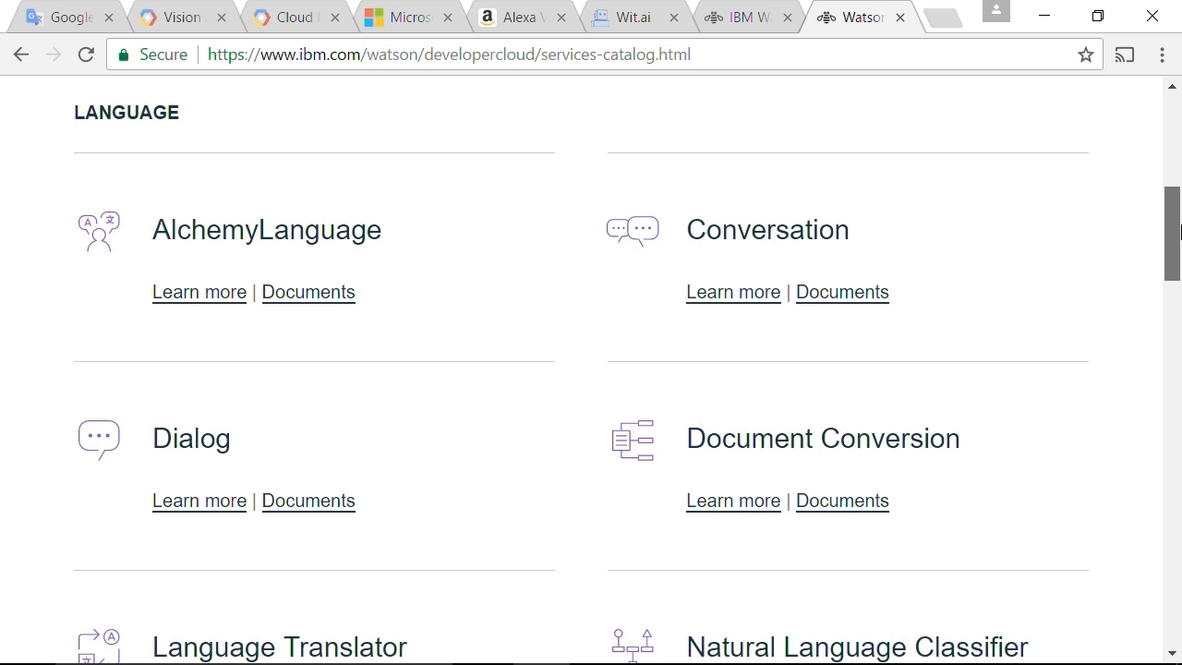
left_click_drag(1173, 231, 1173, 395)
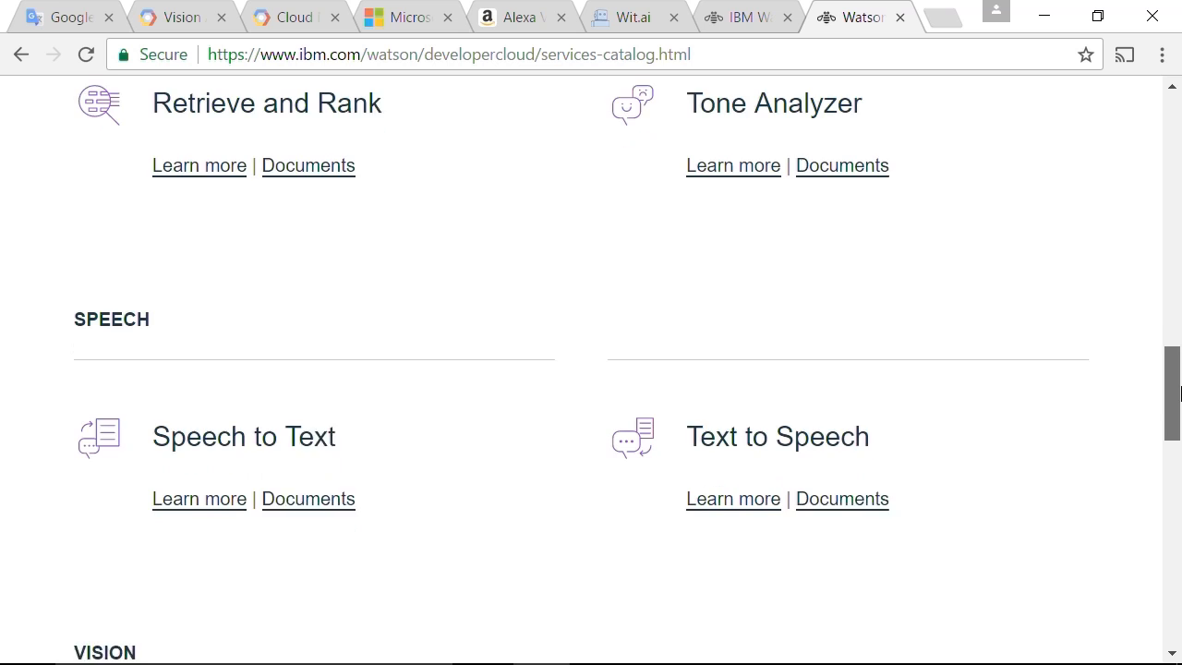